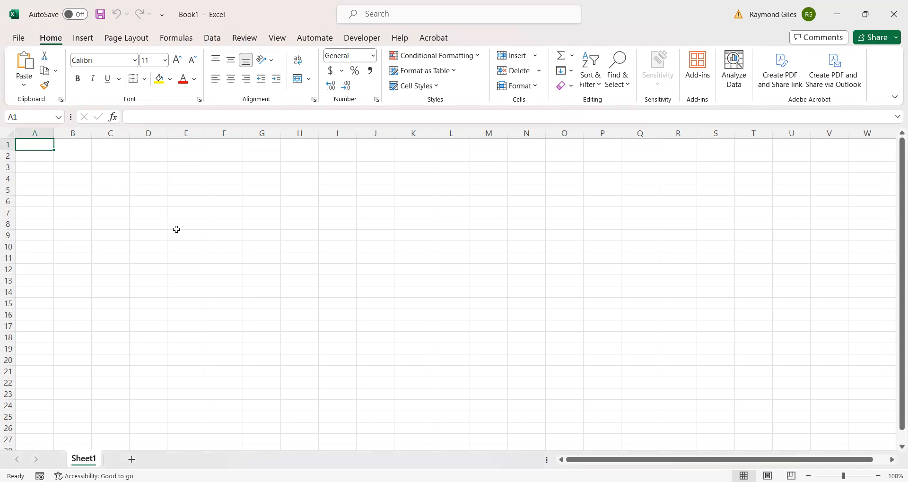
# Zoom the blank worksheet in and out to view its cells at different sizes, finishing at 130%
pyautogui.scroll(3, 174, 230)
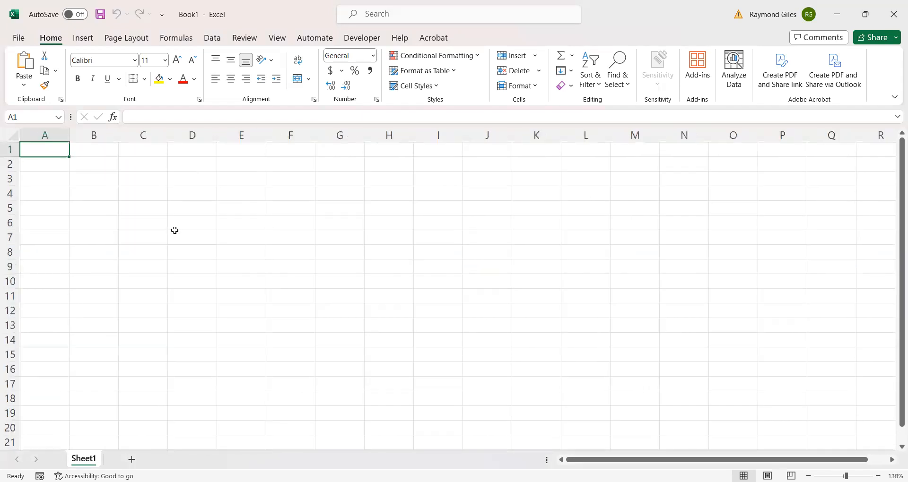
pyautogui.scroll(4, 175, 231)
pyautogui.scroll(-4, 174, 231)
pyautogui.scroll(3, 174, 230)
pyautogui.scroll(-3, 174, 230)
pyautogui.scroll(3, 174, 230)
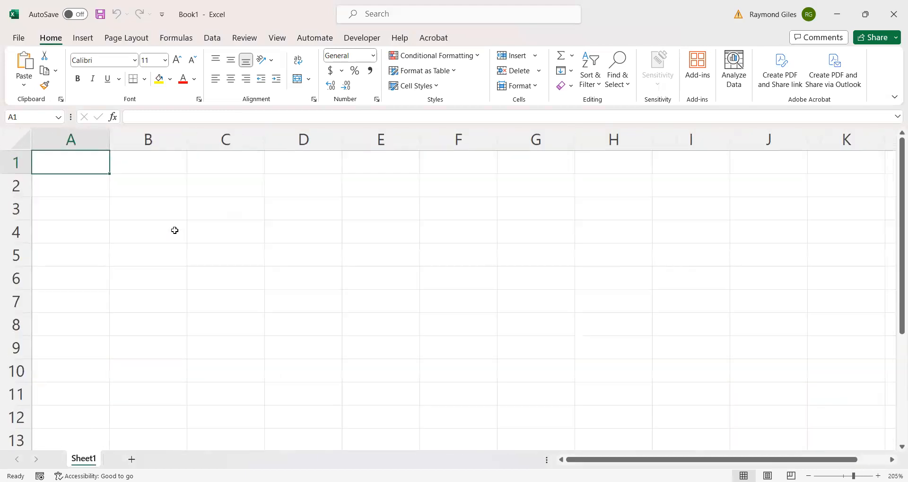
pyautogui.scroll(-5, 174, 230)
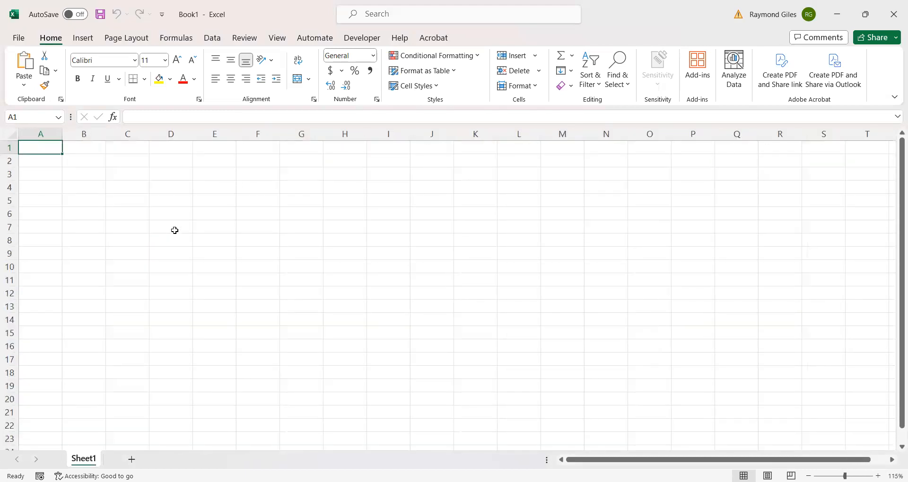
pyautogui.scroll(1, 175, 230)
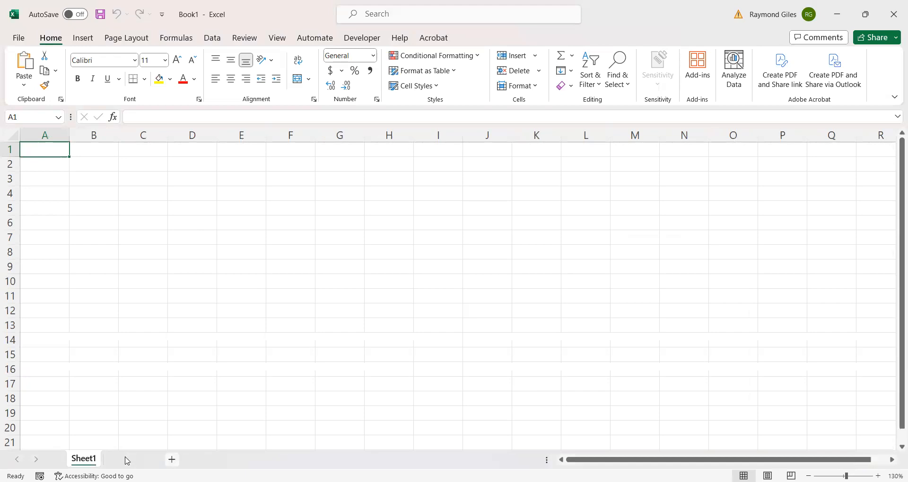
# Add a second worksheet to the workbook and zoom it to 160%
pyautogui.click(128, 460)
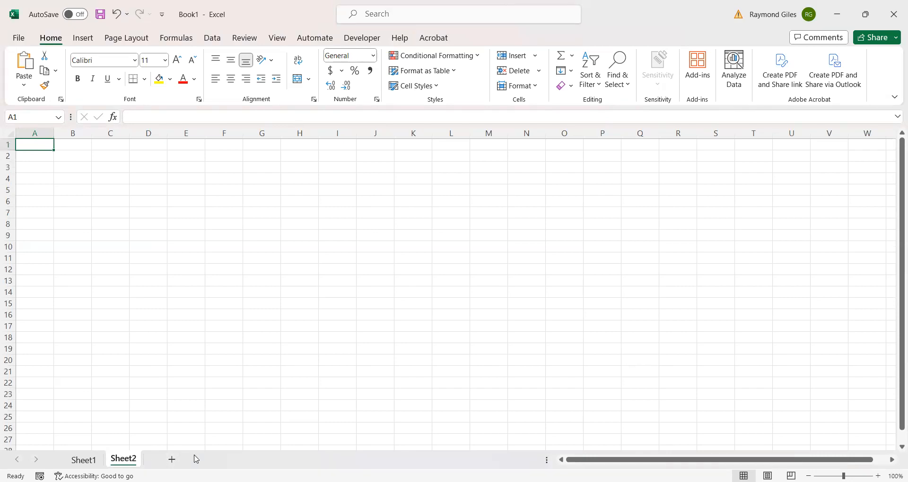
pyautogui.click(120, 370)
pyautogui.keyDown('ctrl'); pyautogui.scroll(3, 77, 307); pyautogui.keyUp('ctrl')
pyautogui.keyDown('ctrl'); pyautogui.scroll(1, 77, 307); pyautogui.keyUp('ctrl')
pyautogui.scroll(2, 78, 307)
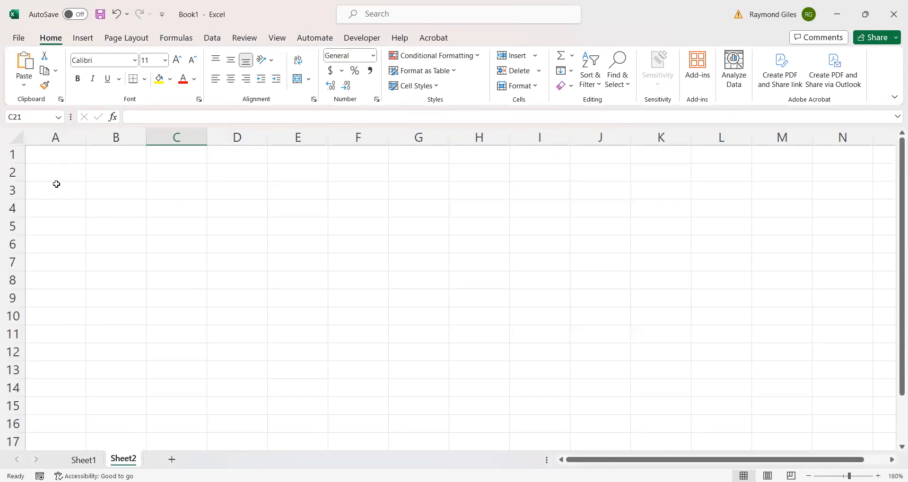
pyautogui.scroll(-6, 63, 246)
pyautogui.scroll(6, 63, 245)
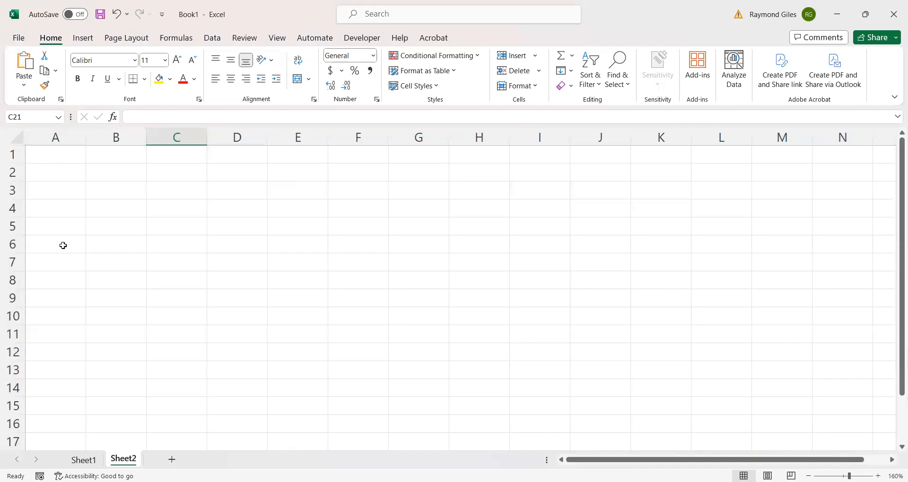
# Examine the grid layout of the new sheet by selecting columns A to D and rows 1 to 3 in turn
pyautogui.click(61, 138)
pyautogui.click(113, 138)
pyautogui.click(177, 138)
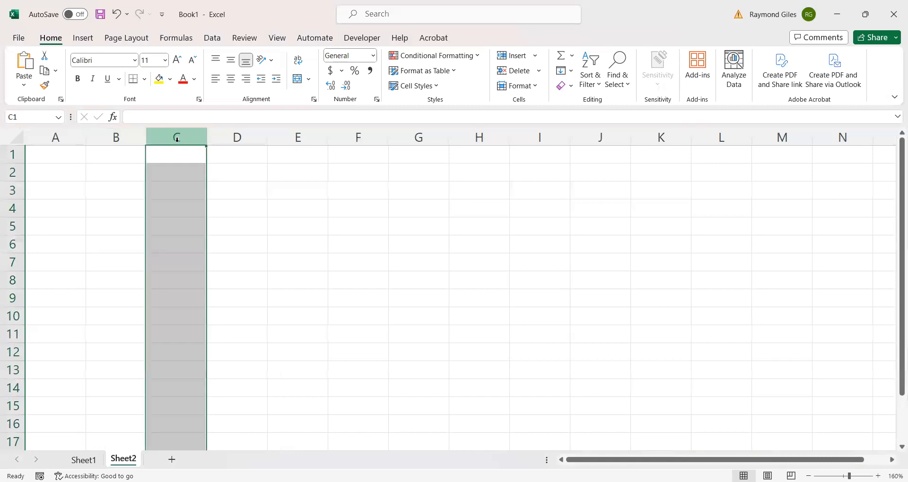
pyautogui.click(229, 138)
pyautogui.click(75, 137)
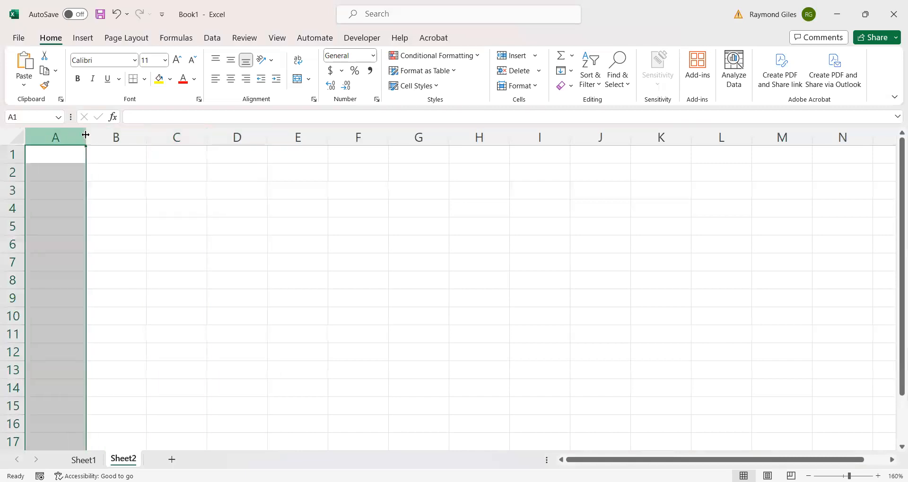
pyautogui.click(109, 137)
pyautogui.click(176, 137)
pyautogui.click(50, 189)
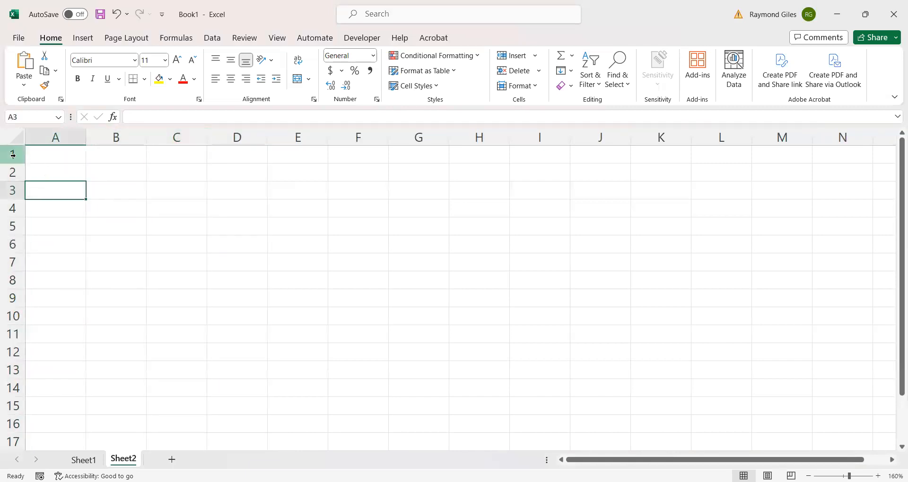
pyautogui.click(13, 154)
pyautogui.click(12, 172)
pyautogui.click(13, 190)
pyautogui.click(55, 225)
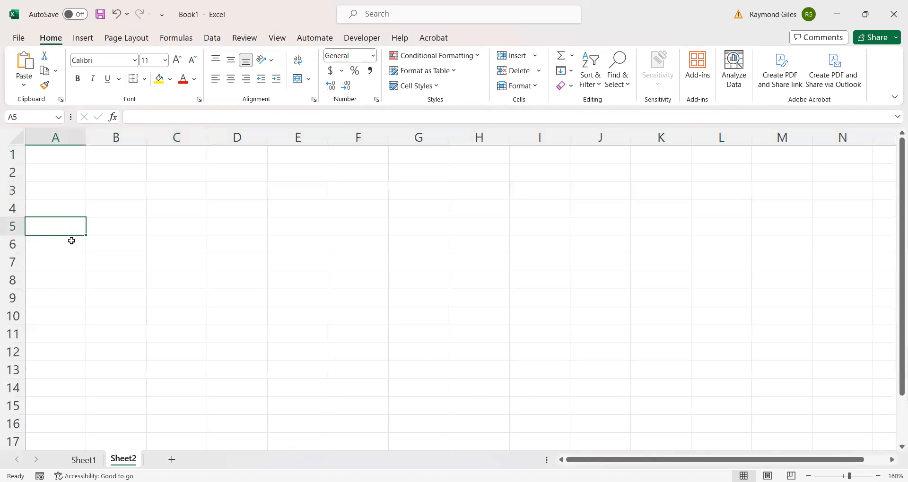
pyautogui.scroll(-3, 126, 240)
pyautogui.scroll(3, 127, 240)
pyautogui.scroll(-2, 127, 240)
pyautogui.scroll(2, 126, 240)
# Examine how individual cells are addressed by selecting cells across row 2 from column A to column E
pyautogui.click(73, 178)
pyautogui.click(120, 180)
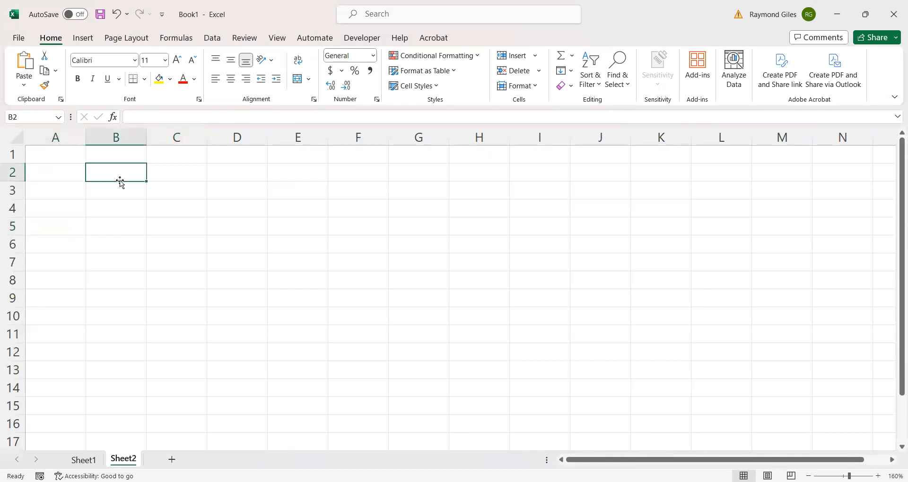
pyautogui.click(155, 172)
pyautogui.click(223, 172)
pyautogui.click(205, 224)
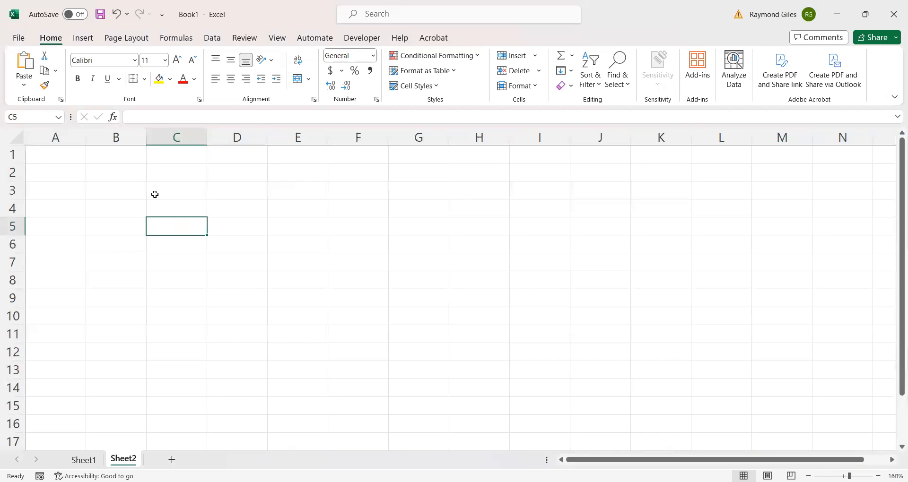
pyautogui.click(114, 171)
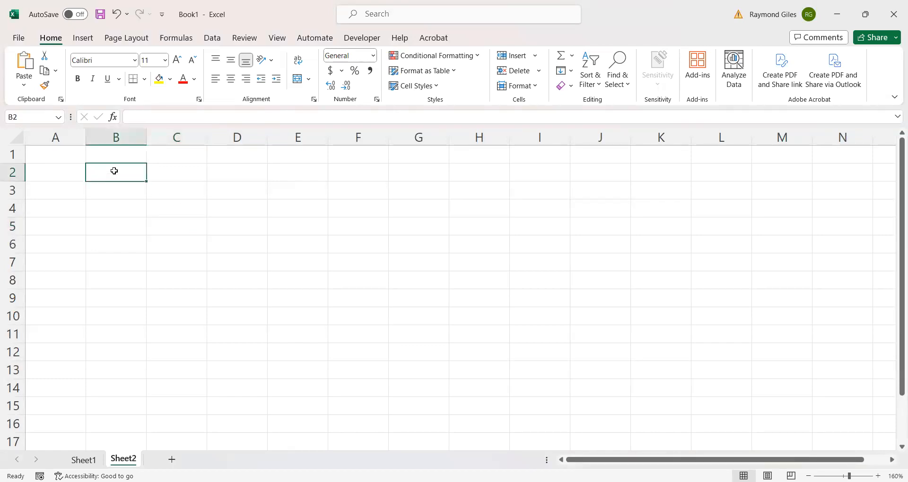
pyautogui.click(191, 177)
pyautogui.click(231, 174)
pyautogui.click(282, 172)
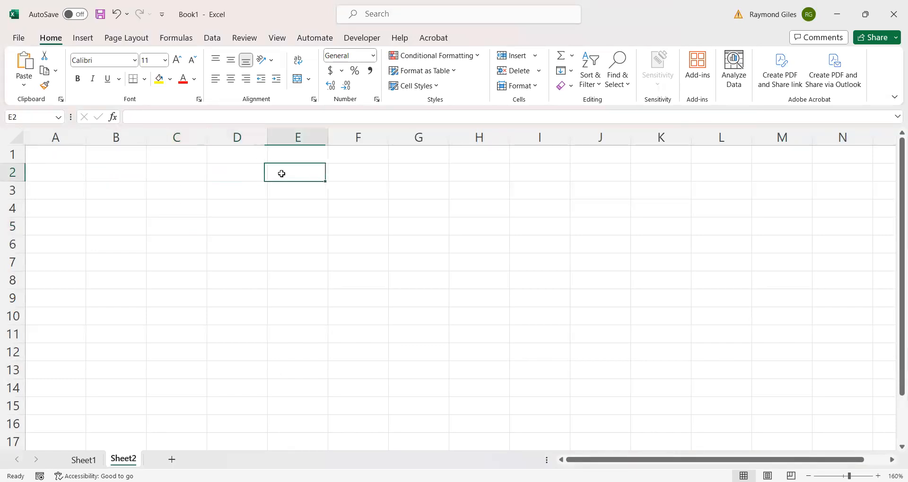
# Enter the day heading Mon in cell B2
pyautogui.click(124, 174)
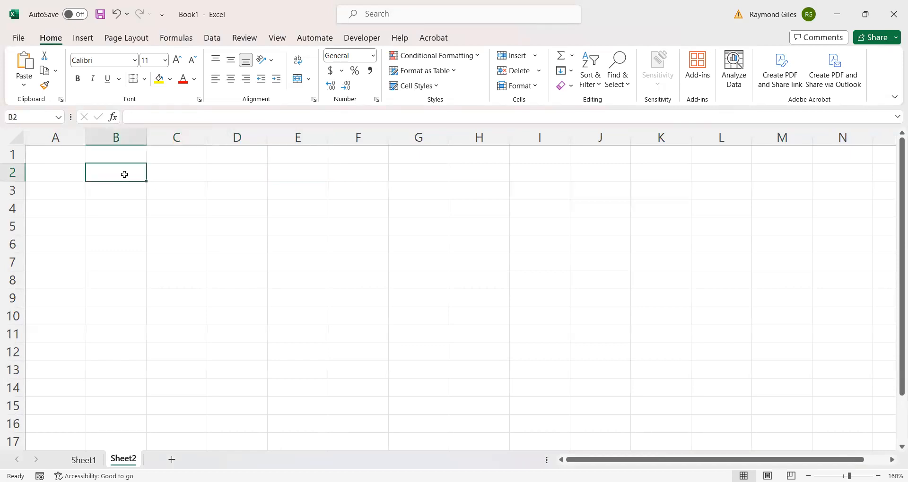
pyautogui.write('Mon')
pyautogui.press('BackSpace')
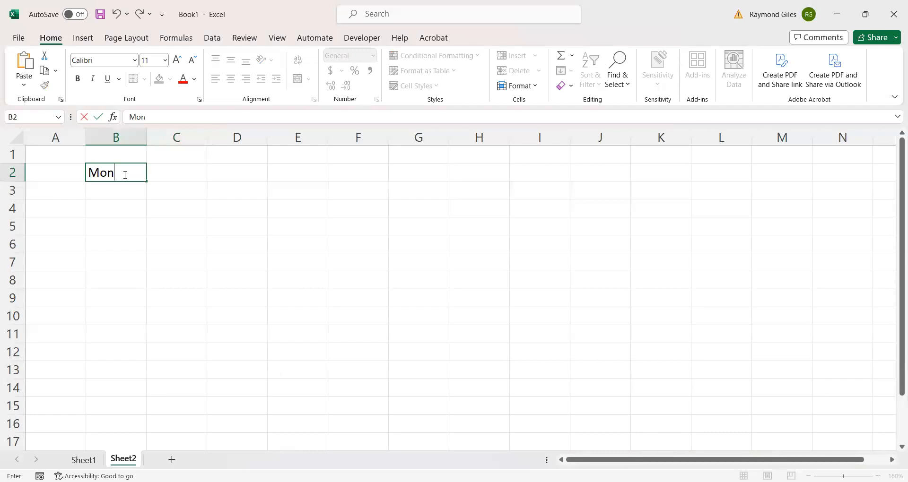
pyautogui.press('Left')
# Enter the item labels Shoes, Socks and Shirts down column A in cells A3 to A5
pyautogui.press('Down')
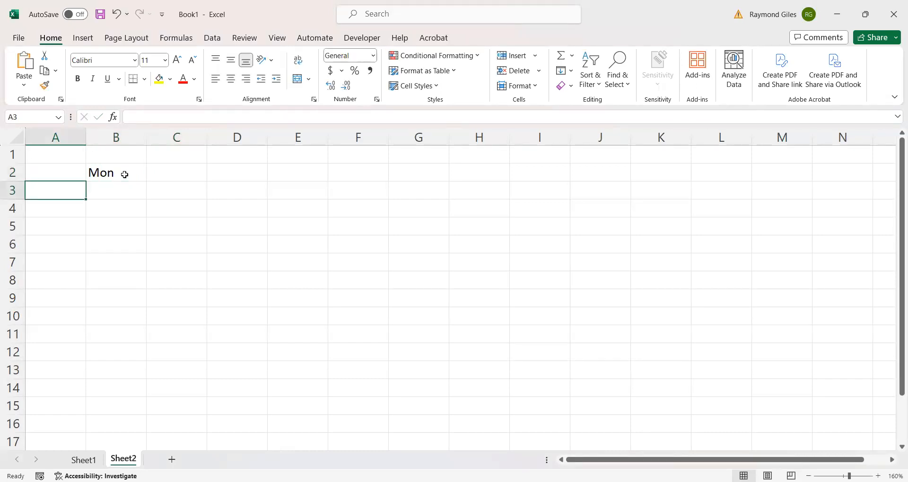
pyautogui.write('Shoes')
pyautogui.press('Return')
pyautogui.write('Socks')
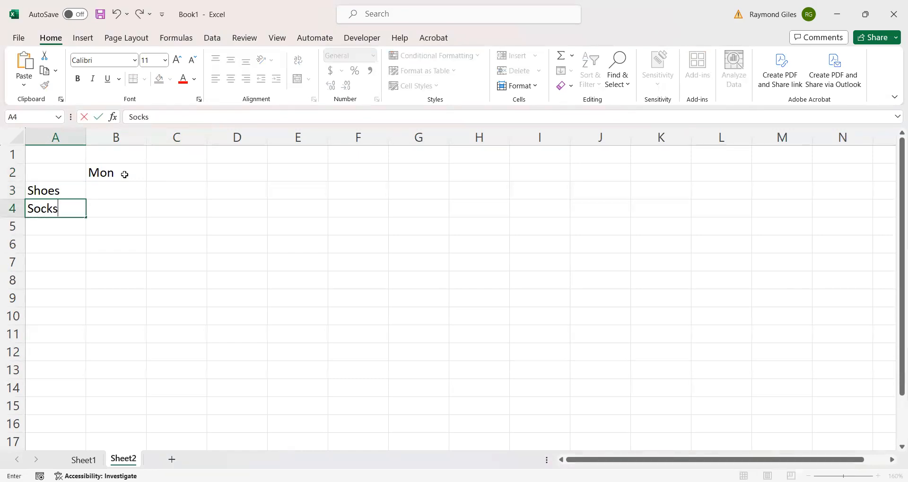
pyautogui.press('Return')
pyautogui.write('Shirts')
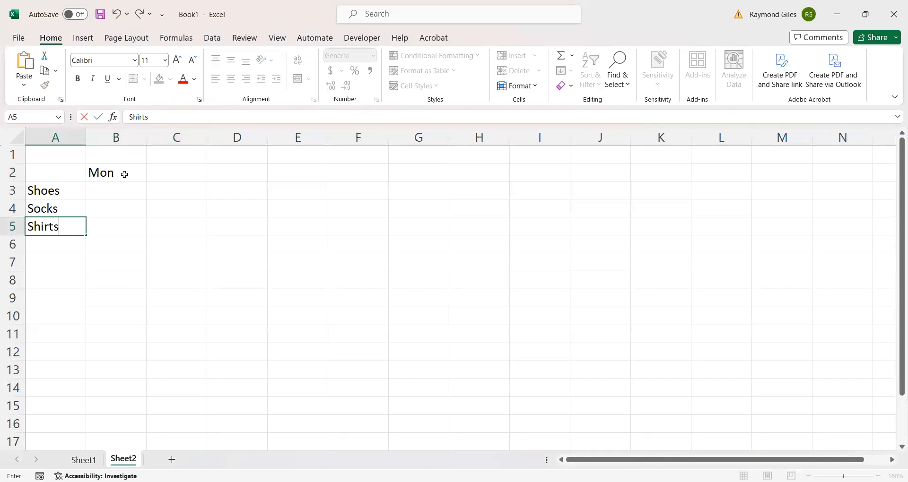
pyautogui.press('Tab')
# Examine the heading in B2, the item labels in A3 to A5 and the empty cells around them
pyautogui.press('Up')
pyautogui.press('Up')
pyautogui.press('Up')
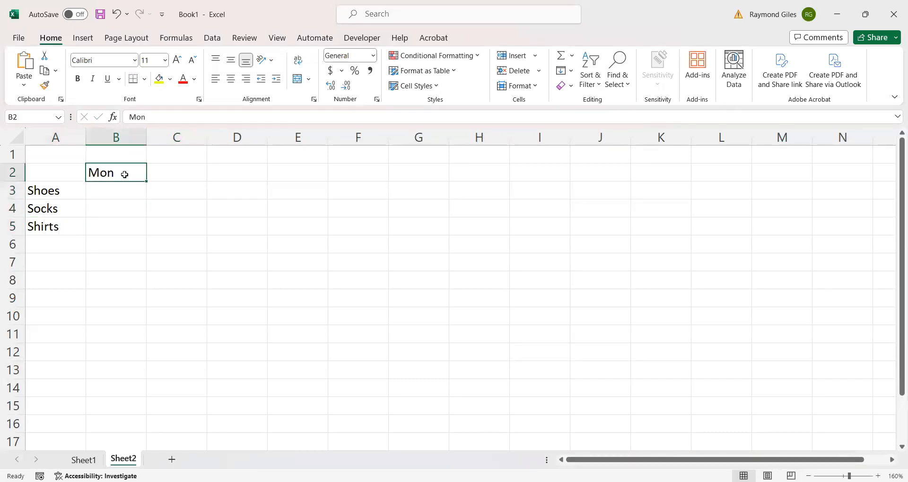
pyautogui.press('Down')
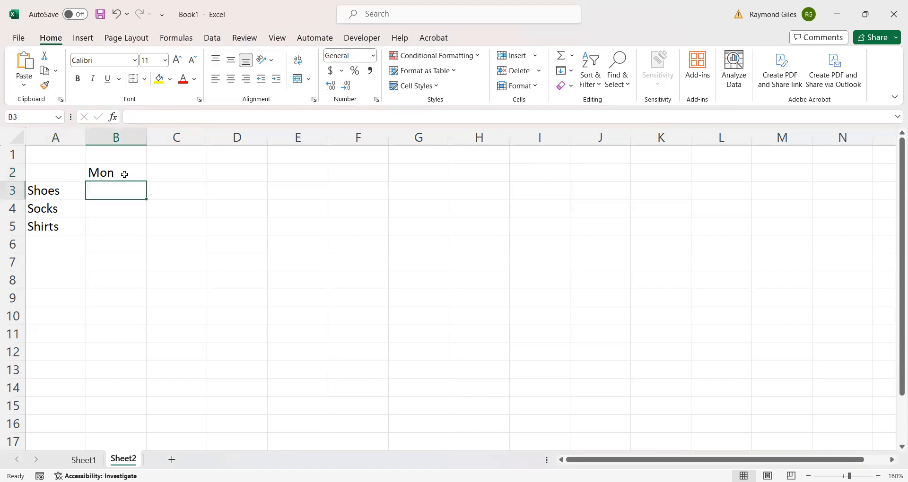
pyautogui.press('Left')
pyautogui.press('Up')
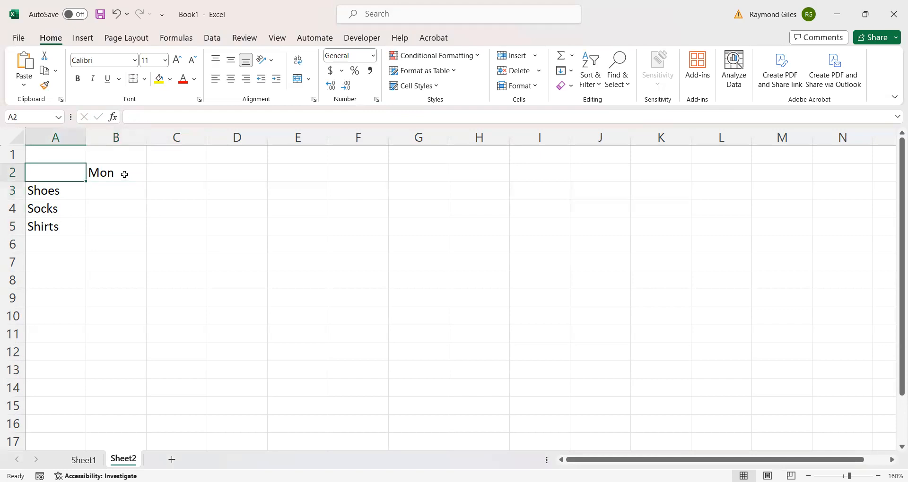
pyautogui.click(102, 226)
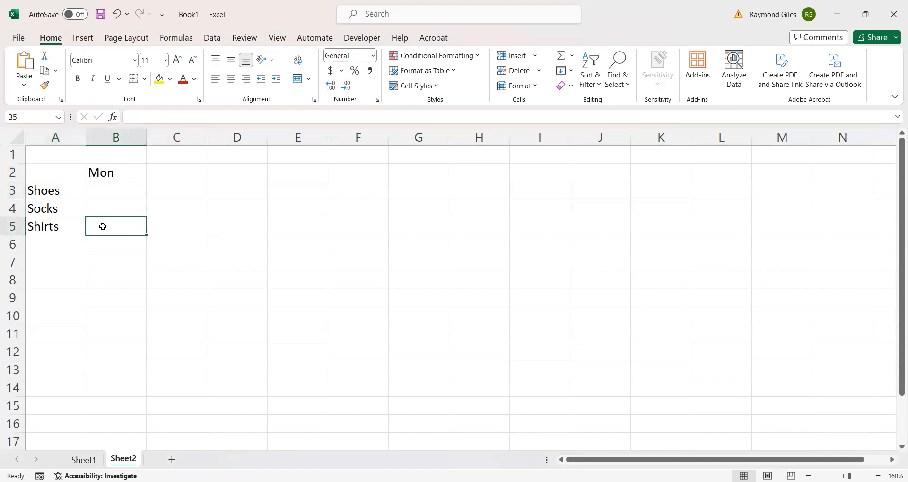
pyautogui.click(67, 179)
pyautogui.click(91, 172)
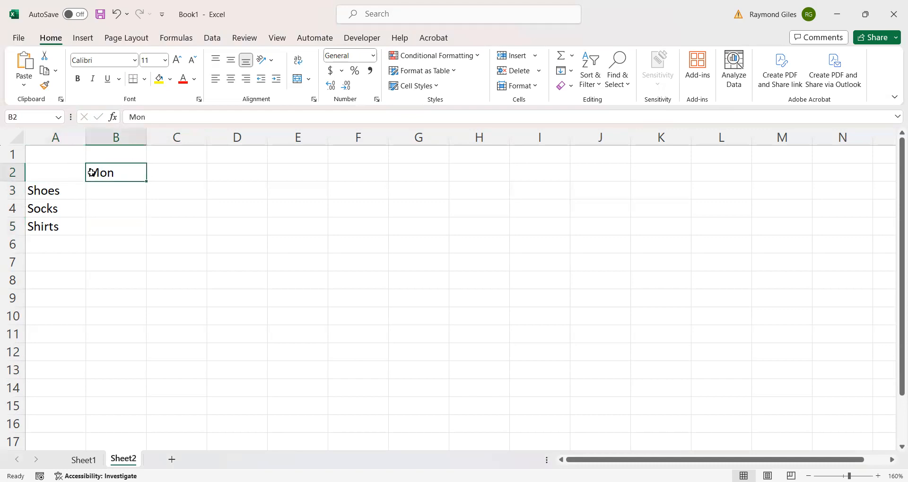
pyautogui.click(132, 217)
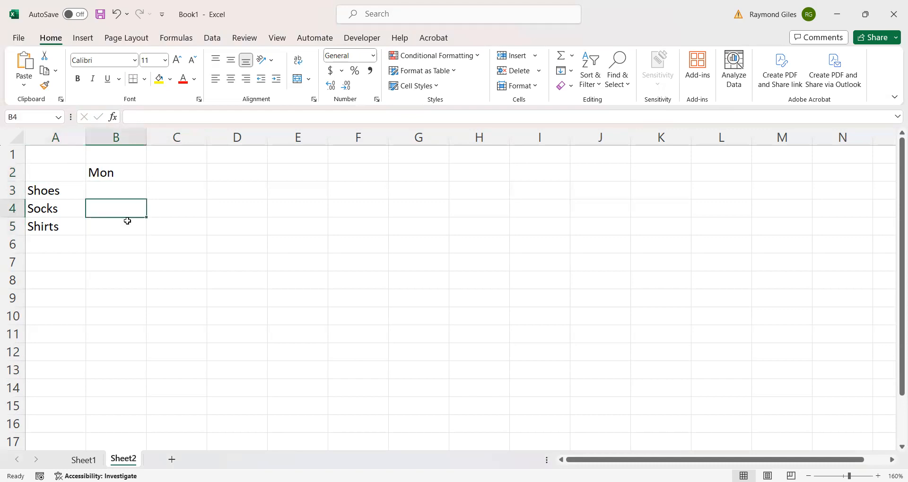
pyautogui.click(113, 239)
pyautogui.moveTo(62, 191); pyautogui.dragTo(61, 226)
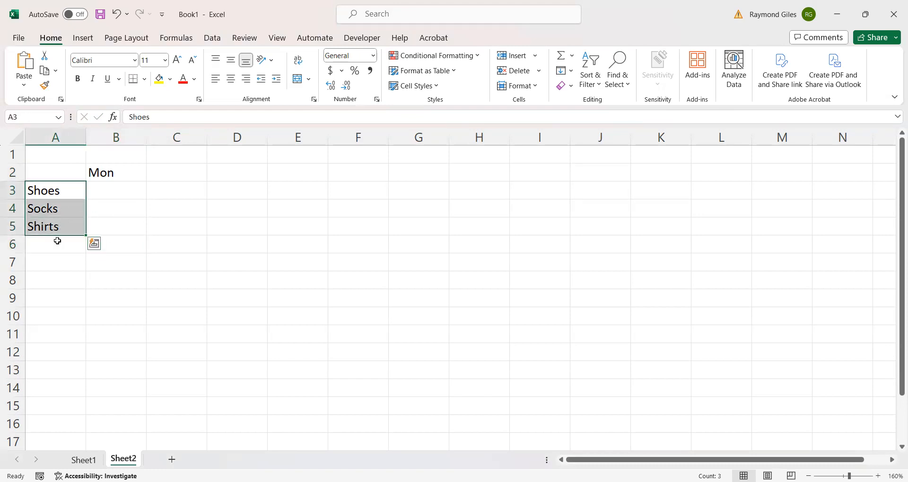
pyautogui.click(53, 259)
pyautogui.click(106, 207)
pyautogui.click(103, 191)
pyautogui.click(103, 174)
pyautogui.click(102, 223)
pyautogui.click(73, 242)
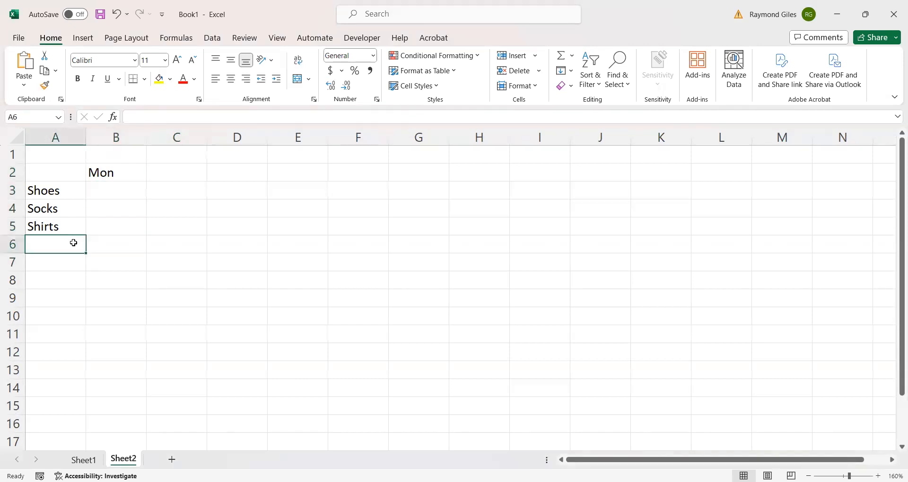
pyautogui.click(64, 224)
pyautogui.click(65, 204)
pyautogui.click(65, 192)
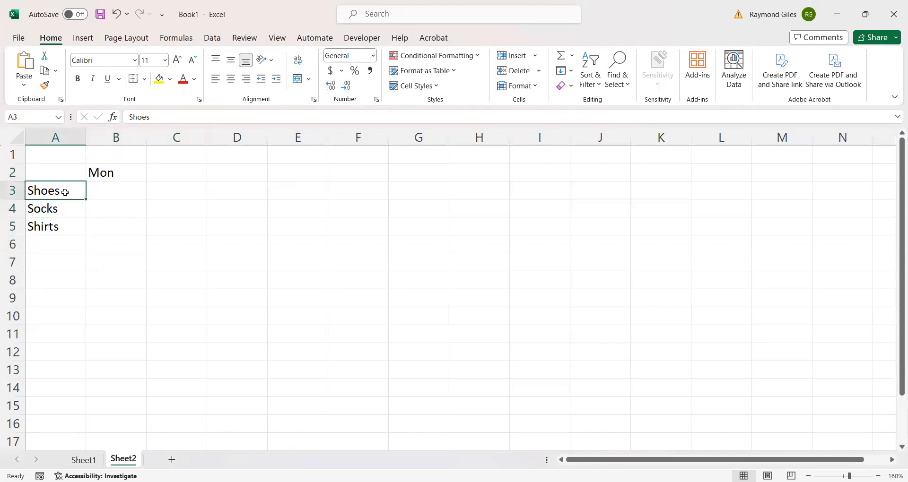
# Extend the abbreviated heading in cell B2 to read Monday
pyautogui.click(109, 173)
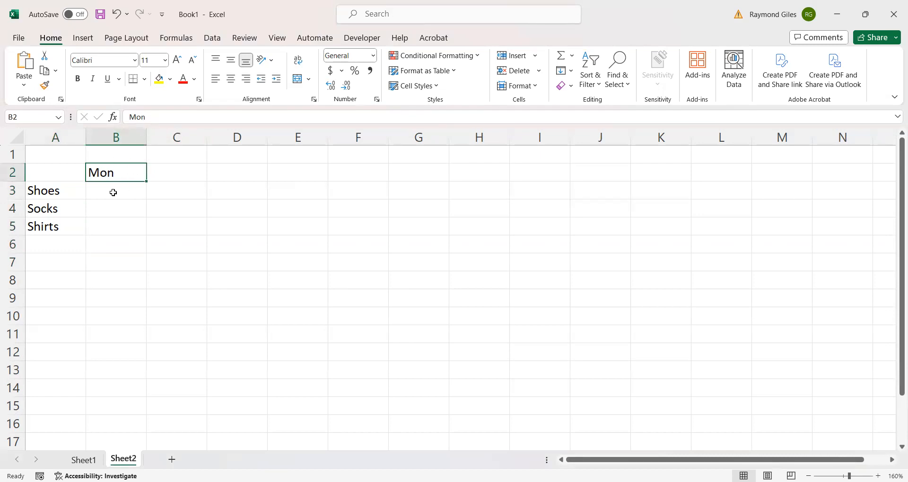
pyautogui.doubleClick(120, 174)
pyautogui.write('day')
pyautogui.press('Return')
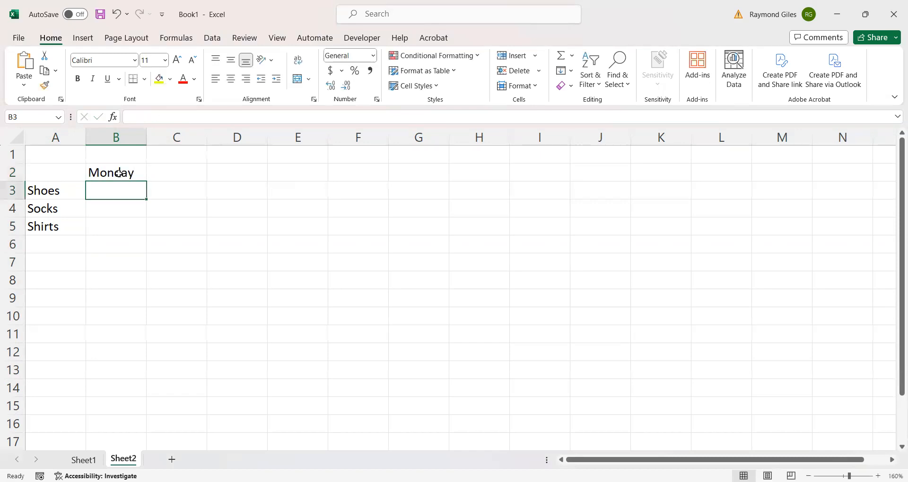
pyautogui.click(119, 173)
pyautogui.click(52, 191)
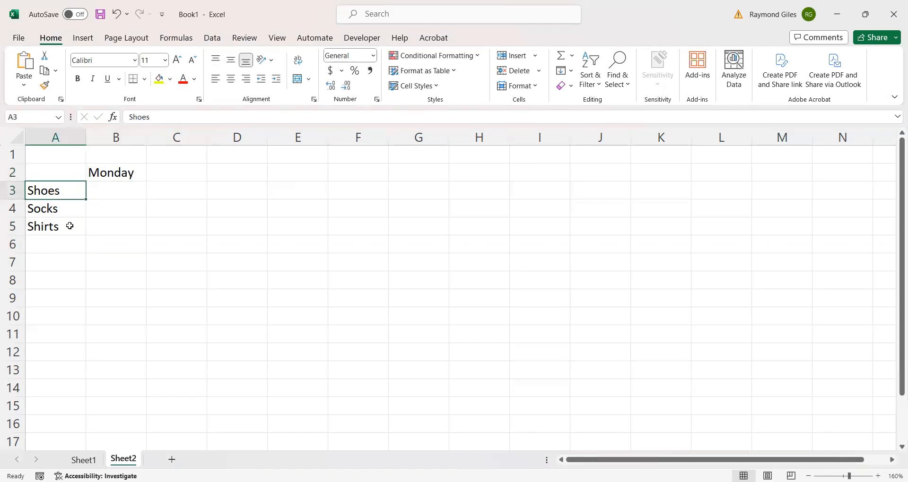
pyautogui.click(61, 211)
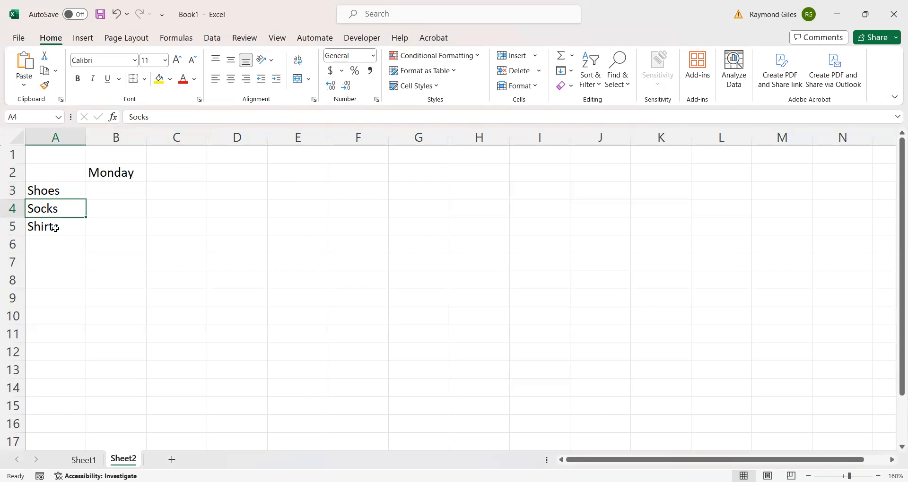
pyautogui.click(56, 228)
pyautogui.moveTo(55, 189); pyautogui.dragTo(56, 227)
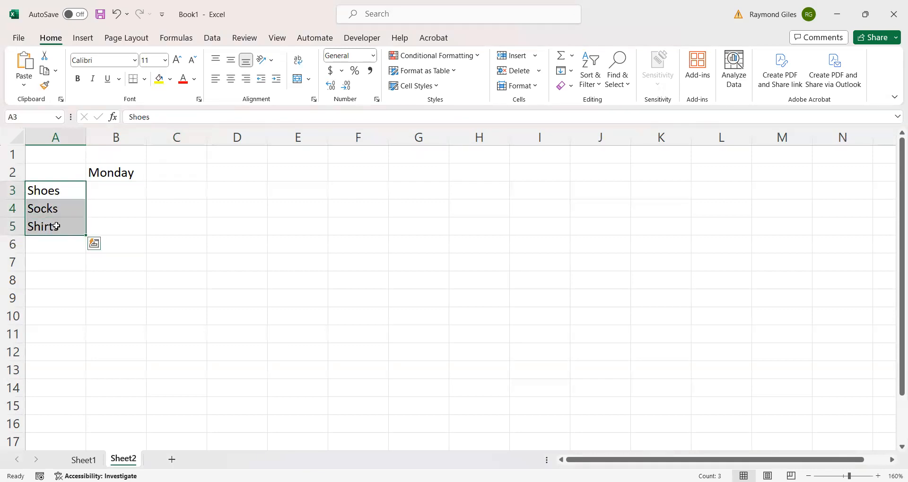
pyautogui.click(58, 279)
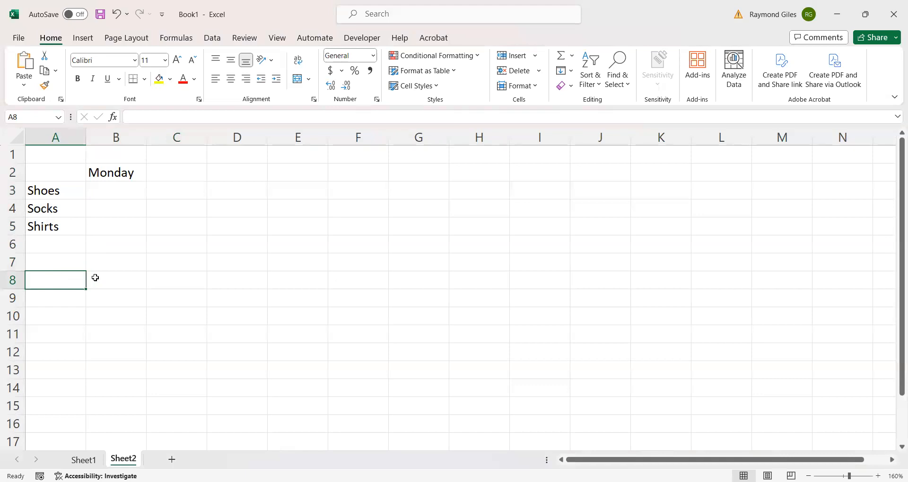
# Move the table block from A2:B5 across to C2:D5 and down to C4:D7
pyautogui.click(113, 279)
pyautogui.click(125, 243)
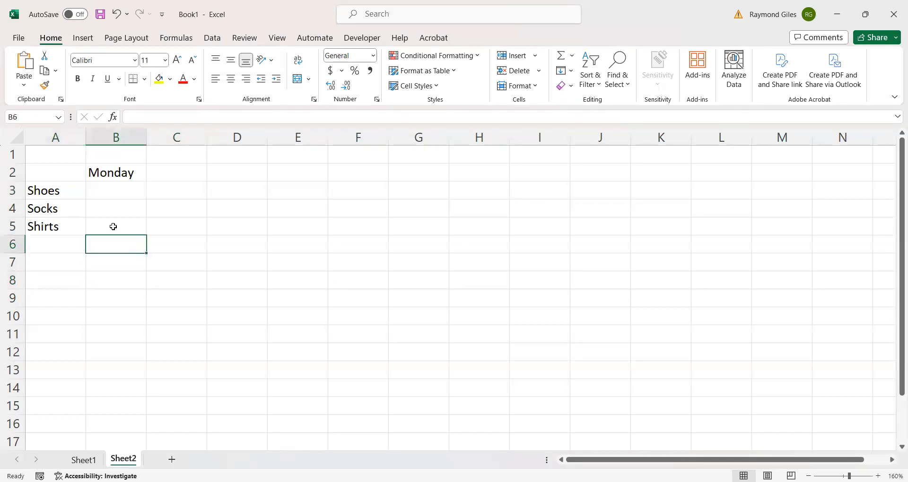
pyautogui.moveTo(67, 170); pyautogui.dragTo(118, 231)
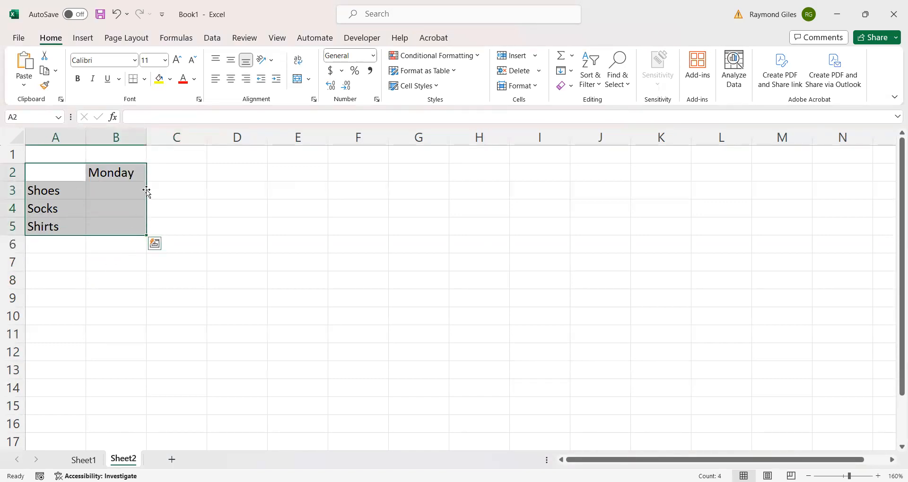
pyautogui.moveTo(147, 194); pyautogui.dragTo(255, 193)
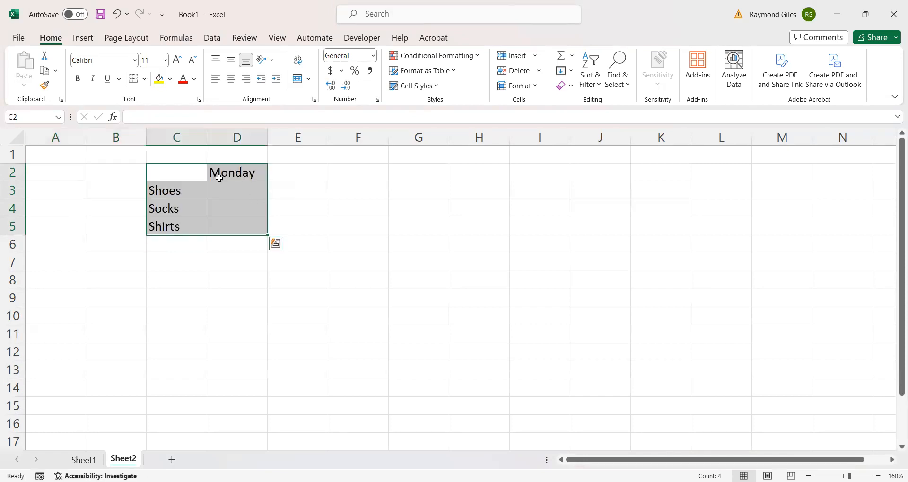
pyautogui.moveTo(196, 164); pyautogui.dragTo(163, 262)
# Try moving the item labels out of column C to B3:B5, and return them to C5:C7
pyautogui.click(159, 227)
pyautogui.moveTo(172, 217); pyautogui.dragTo(121, 198)
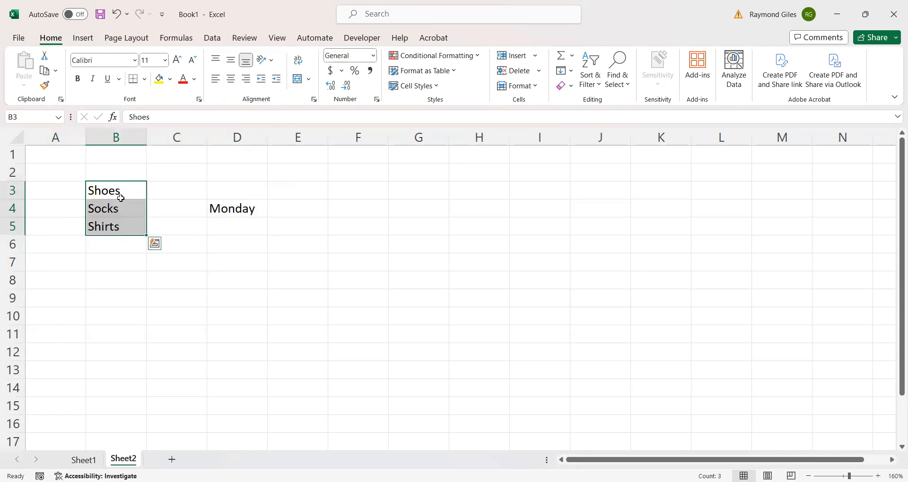
pyautogui.click(123, 184)
pyautogui.moveTo(120, 189); pyautogui.dragTo(116, 227)
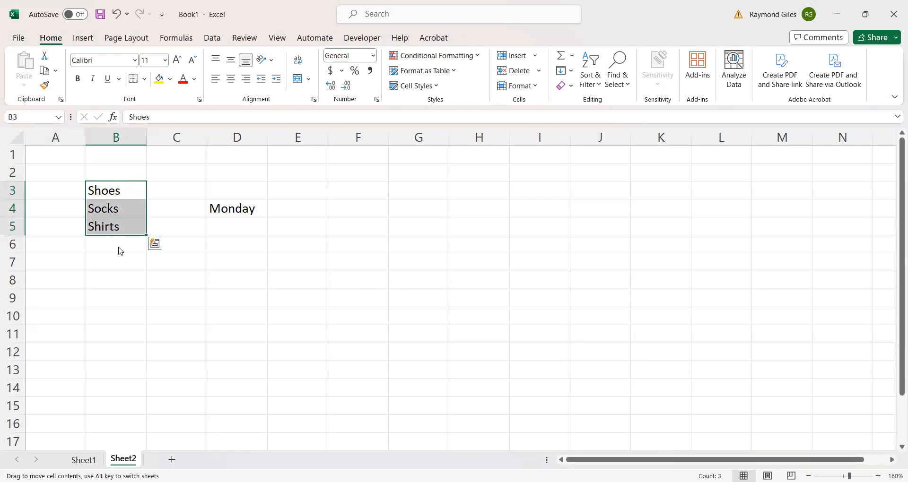
pyautogui.hotkey('ctrl', 'z')
pyautogui.click(168, 268)
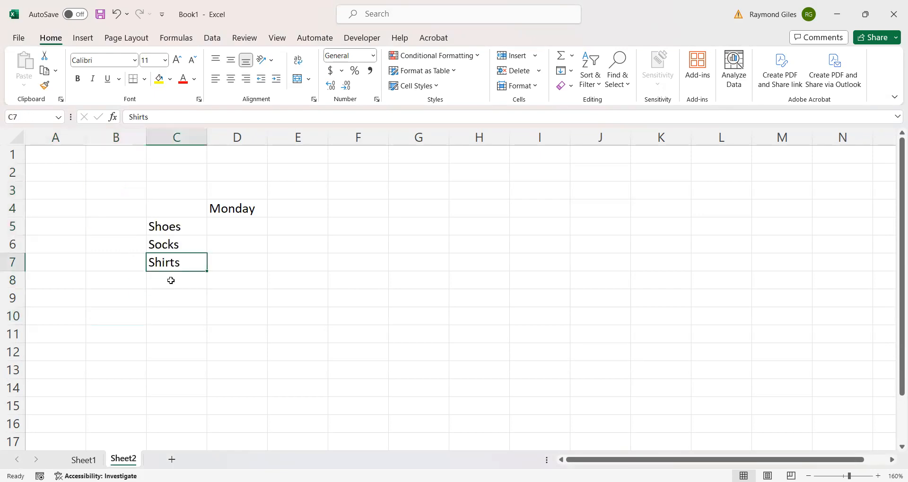
# Try moving the Shirts label from C7 to a lower cell in column C, and undo it
pyautogui.click(175, 273)
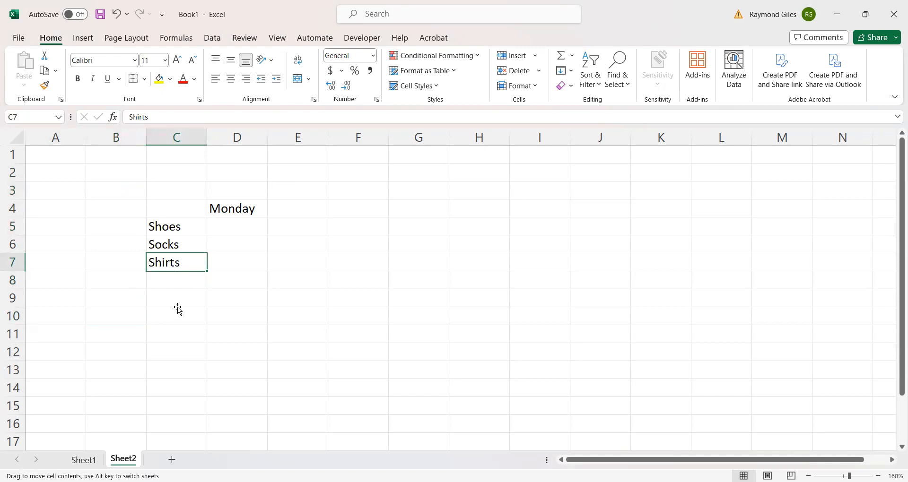
pyautogui.moveTo(176, 315); pyautogui.dragTo(178, 307)
pyautogui.click(130, 309)
pyautogui.hotkey('ctrl', 'z')
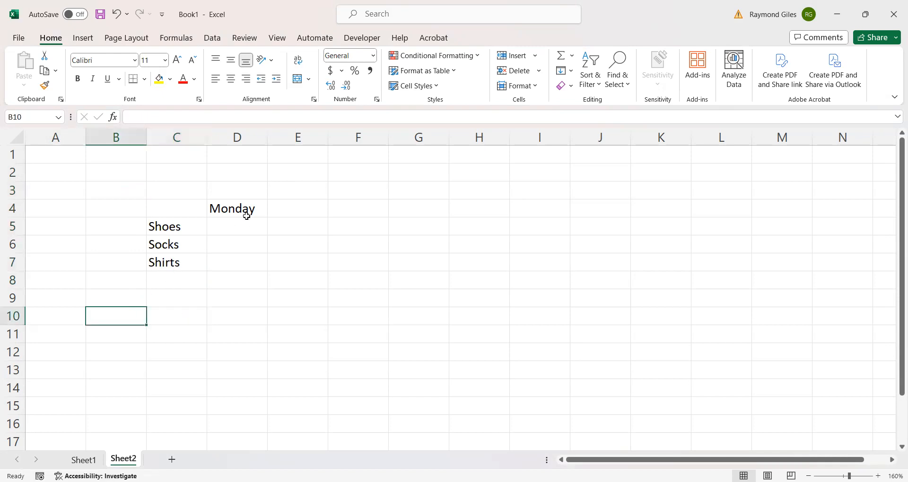
# Examine the Monday heading in D4, the item labels in C5:C7 and the extent of the relocated table
pyautogui.click(241, 209)
pyautogui.click(176, 244)
pyautogui.click(181, 303)
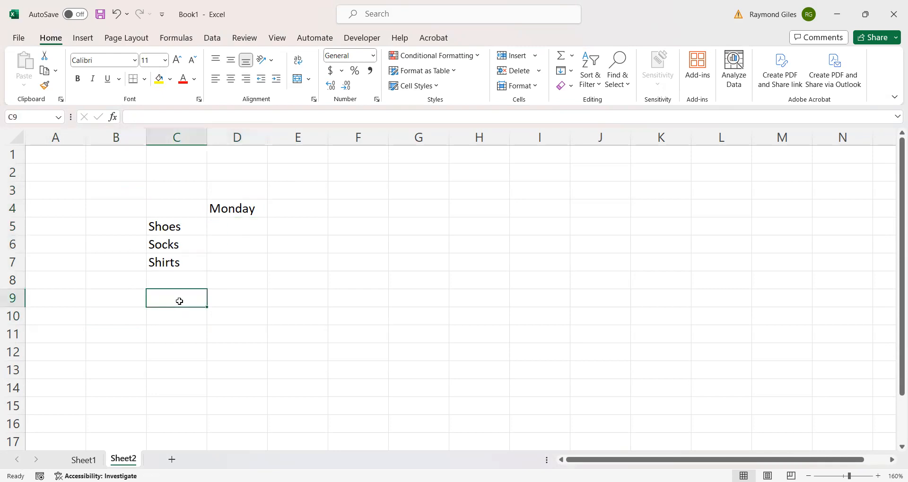
pyautogui.click(199, 320)
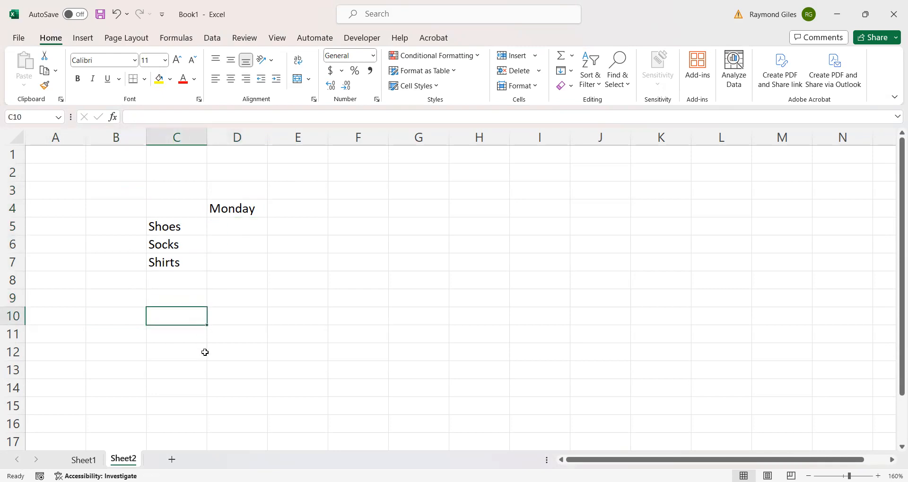
pyautogui.click(172, 268)
pyautogui.click(230, 210)
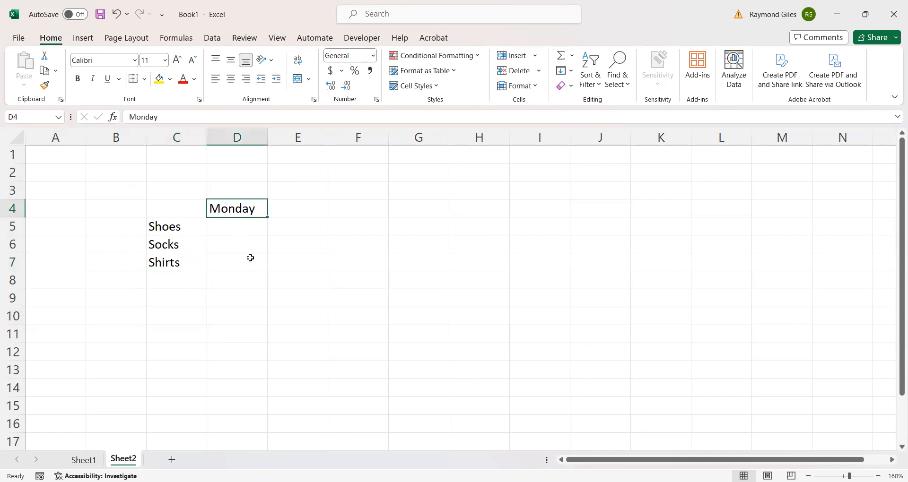
pyautogui.click(245, 283)
pyautogui.click(235, 210)
pyautogui.moveTo(158, 208); pyautogui.dragTo(221, 261)
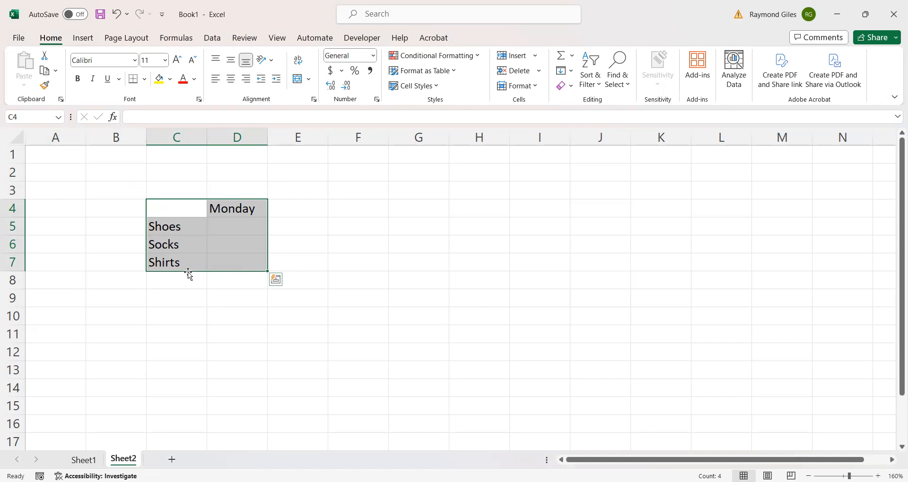
pyautogui.click(186, 292)
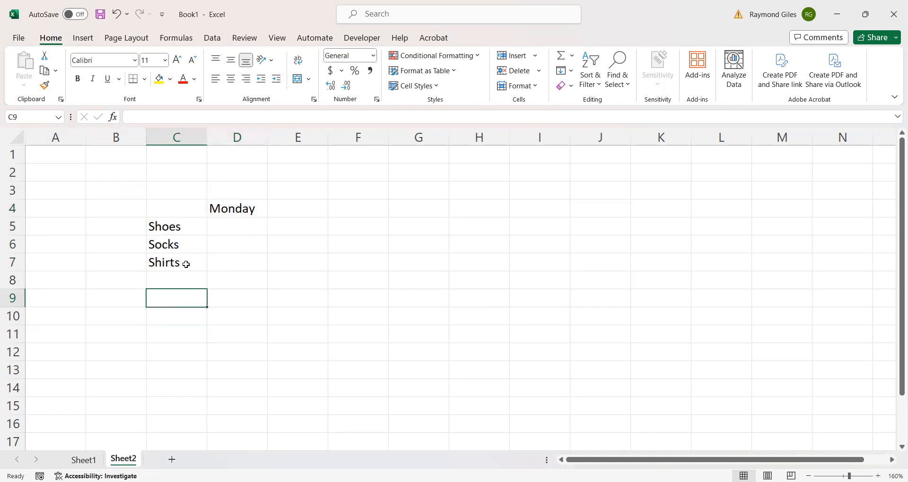
pyautogui.click(187, 225)
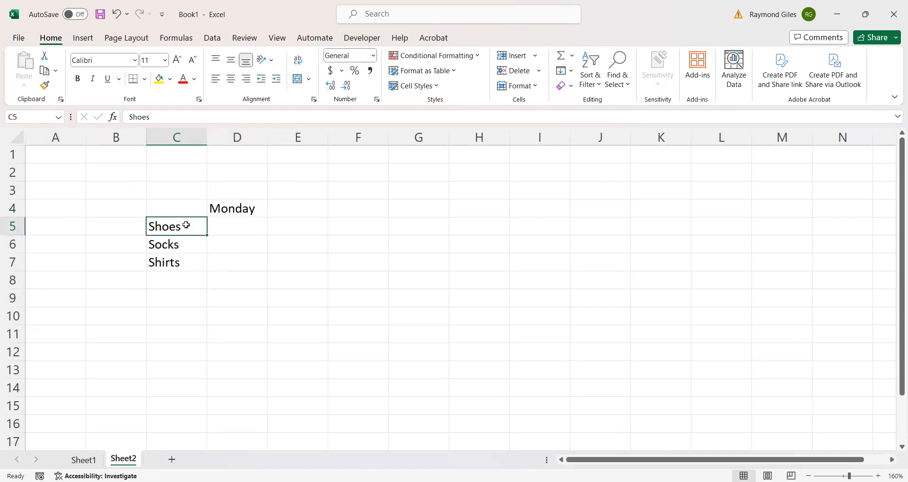
pyautogui.scroll(-1, 186, 225)
pyautogui.scroll(1, 184, 249)
pyautogui.click(183, 262)
pyautogui.moveTo(176, 206); pyautogui.dragTo(230, 253)
pyautogui.click(225, 274)
pyautogui.click(242, 208)
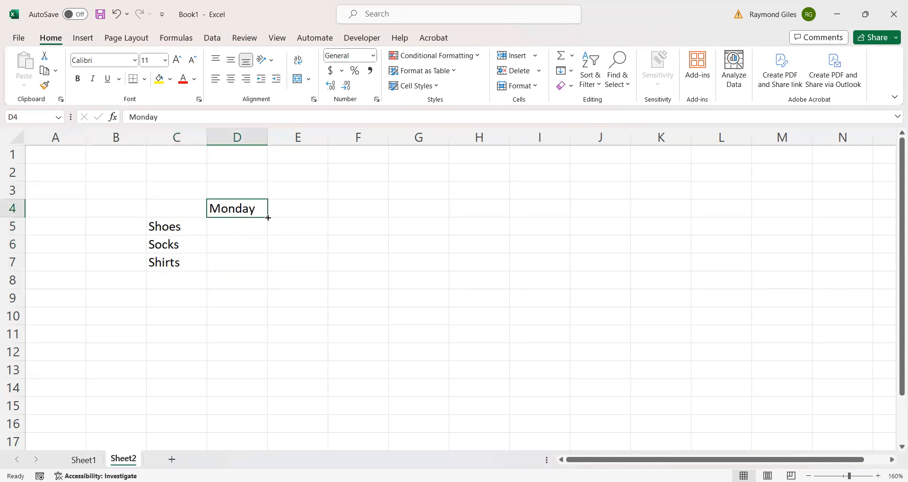
pyautogui.click(189, 228)
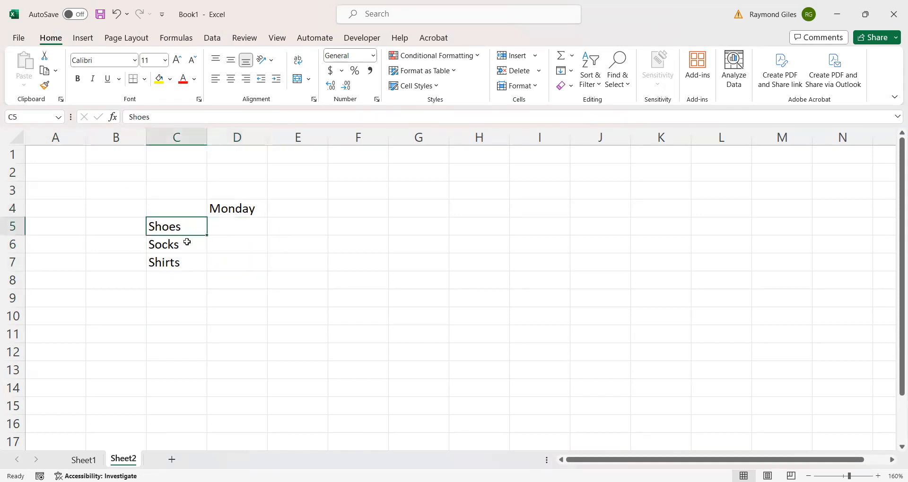
pyautogui.click(186, 245)
pyautogui.click(185, 258)
# Fill the day series from Monday in D4 across row 4 to Saturday in I4
pyautogui.click(237, 210)
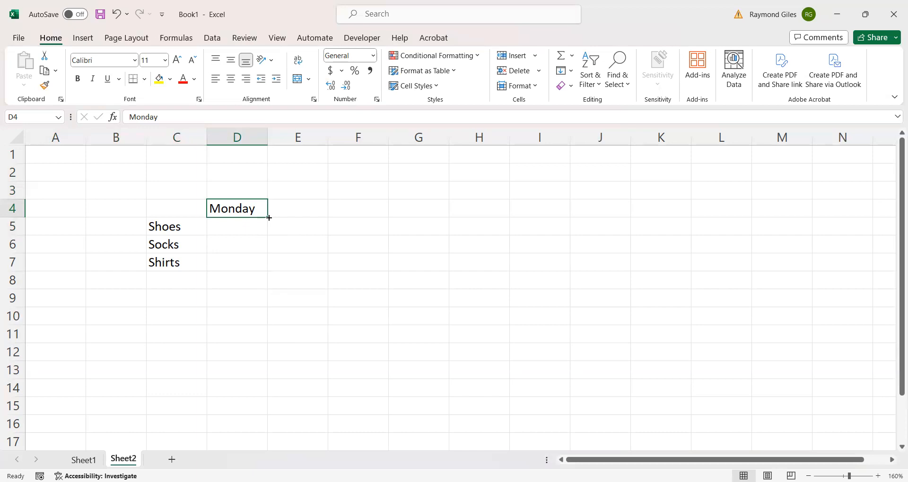
pyautogui.moveTo(269, 216); pyautogui.dragTo(345, 219)
pyautogui.moveTo(545, 214); pyautogui.dragTo(546, 215)
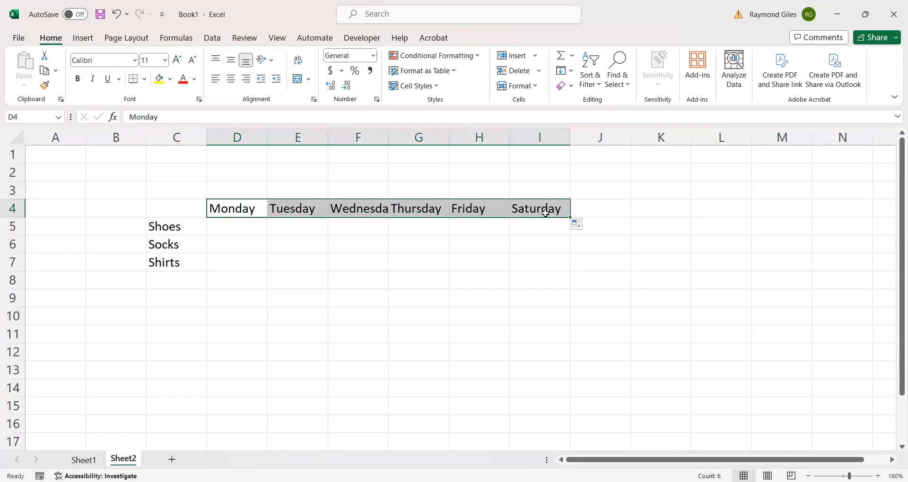
pyautogui.click(446, 279)
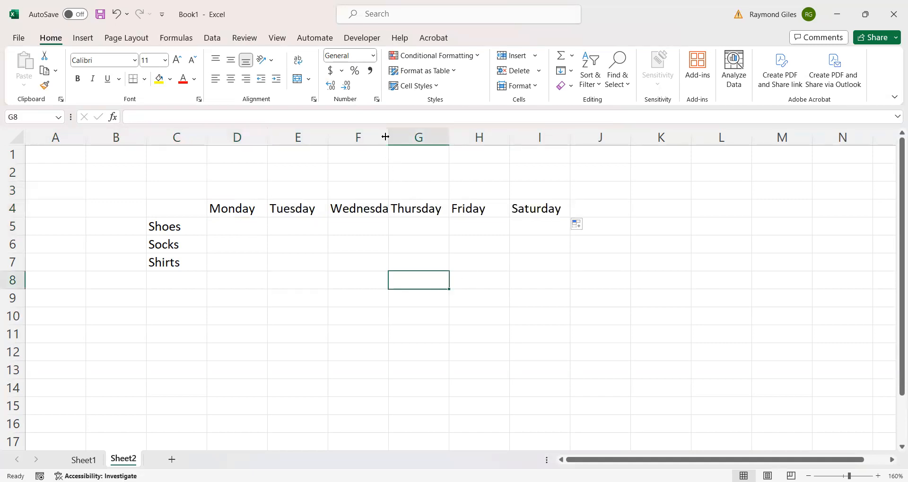
# Auto-fit the width of column F to the full Wednesday heading
pyautogui.click(319, 234)
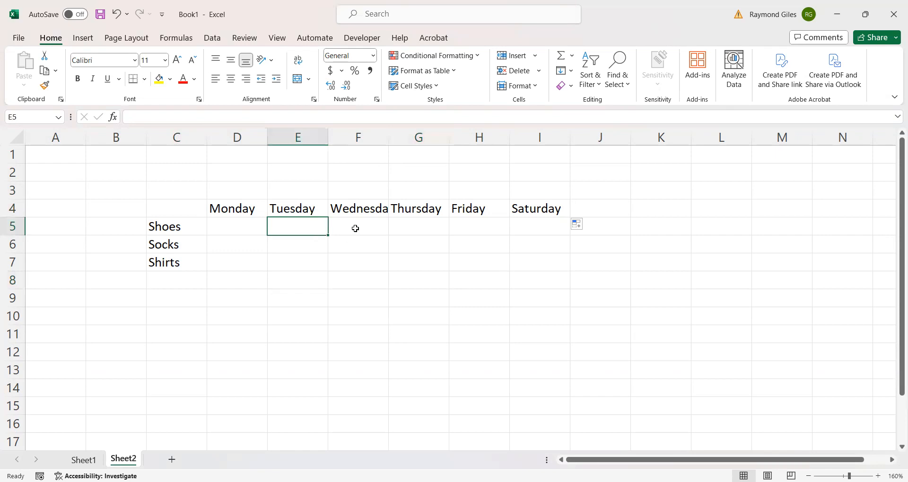
pyautogui.doubleClick(388, 137)
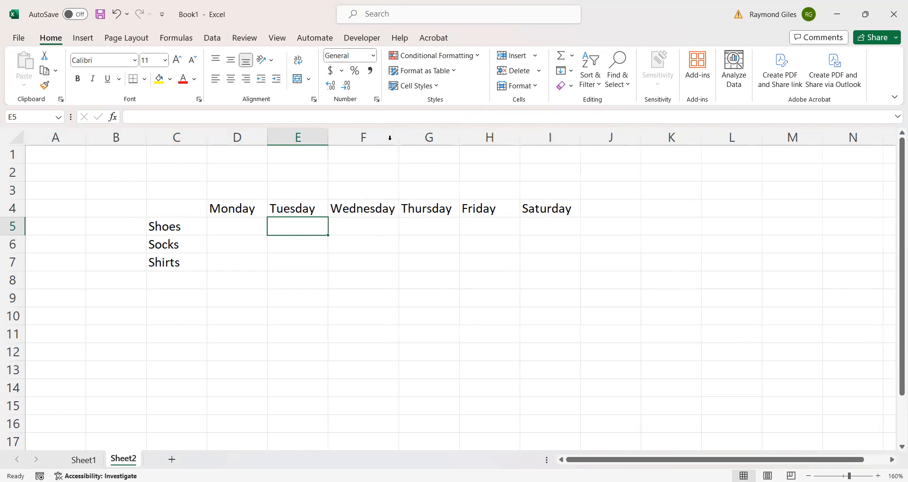
pyautogui.moveTo(364, 231); pyautogui.dragTo(364, 239)
pyautogui.click(418, 212)
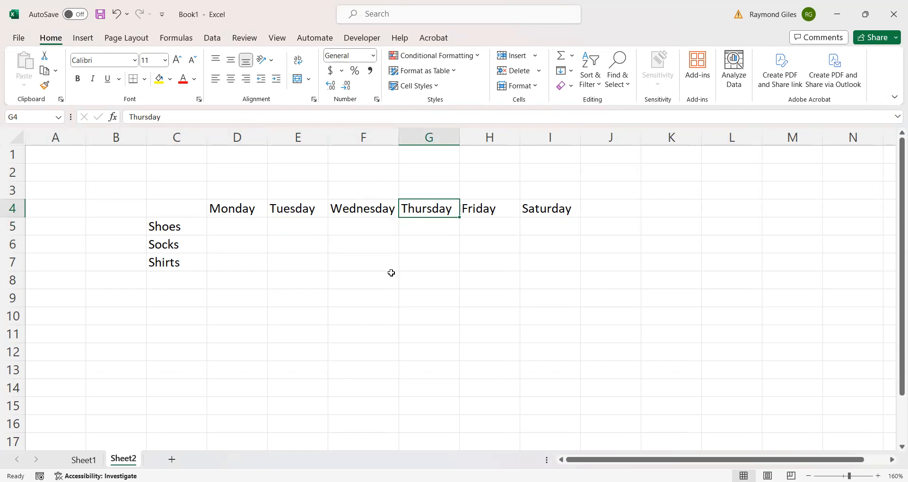
pyautogui.click(310, 281)
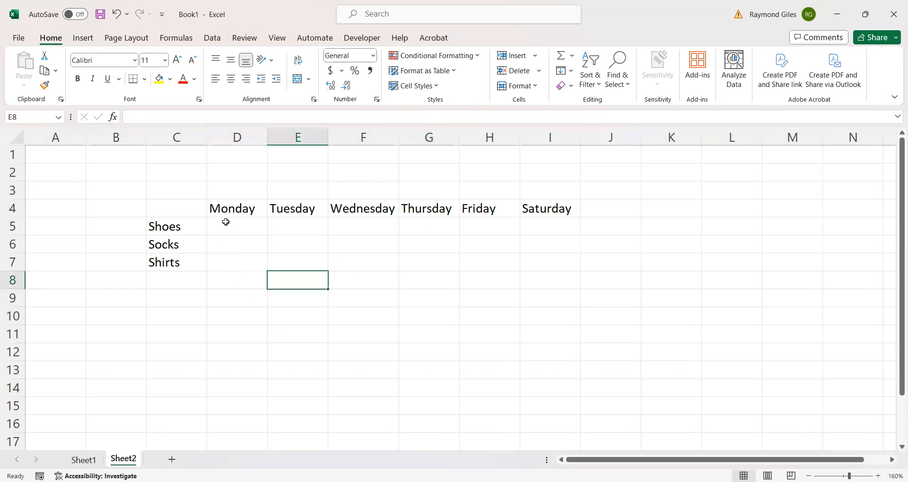
# Undo the column F widening and the day series fill, keeping Monday in D4 and the item labels in C5:C7
pyautogui.hotkey('ctrl', 'z')
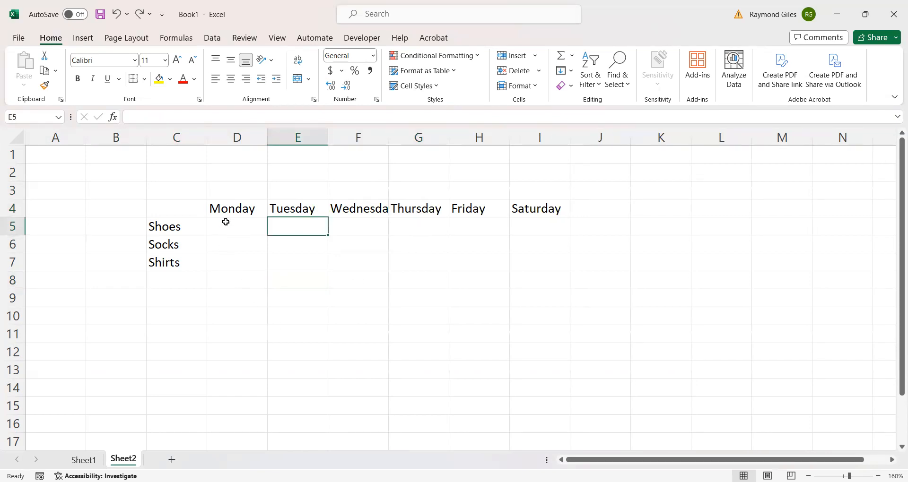
pyautogui.hotkey('ctrl', 'z')
pyautogui.hotkey('ctrl', 'z')
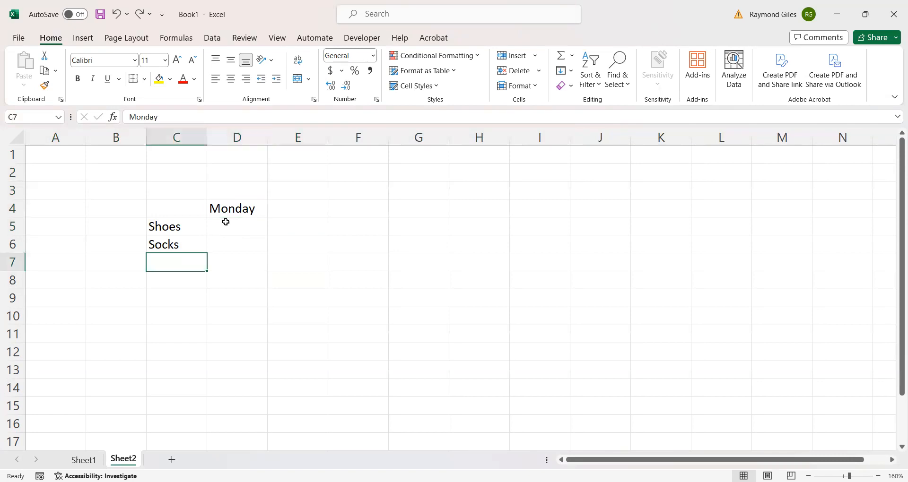
pyautogui.hotkey('ctrl', 'y')
pyautogui.hotkey('ctrl', 'z')
pyautogui.hotkey('ctrl', 'y')
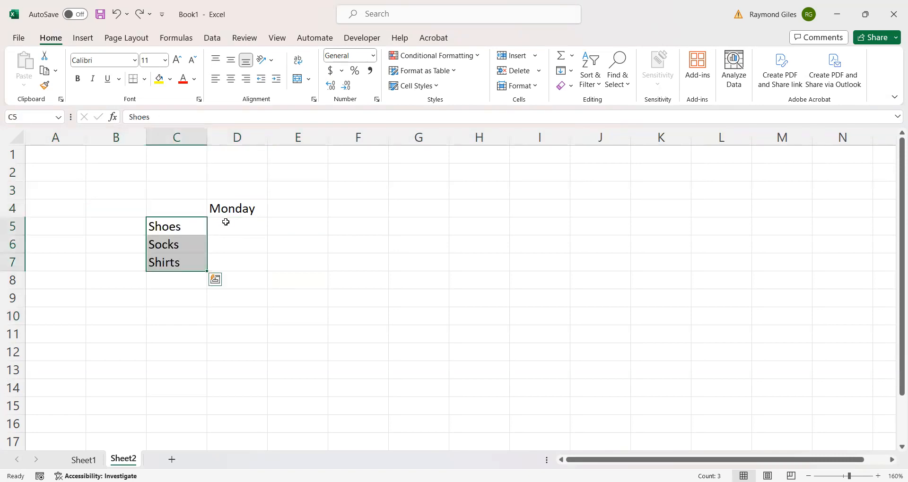
pyautogui.click(224, 281)
pyautogui.click(162, 304)
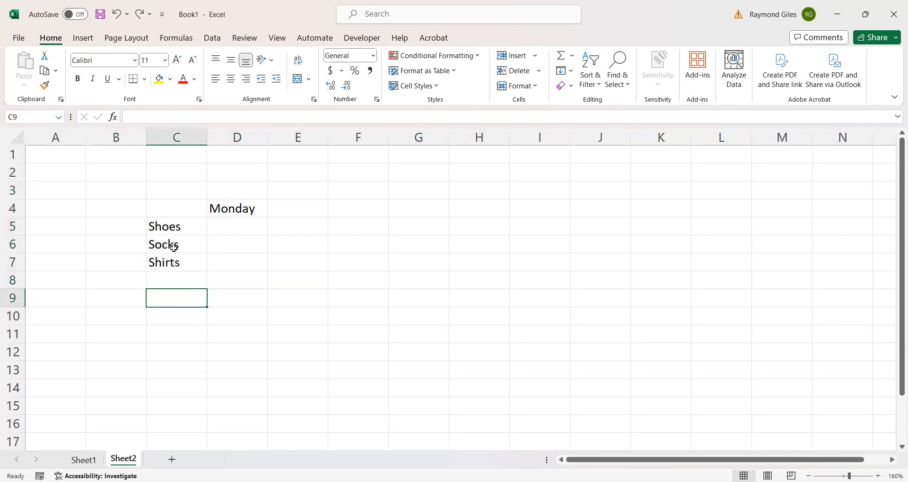
pyautogui.click(181, 213)
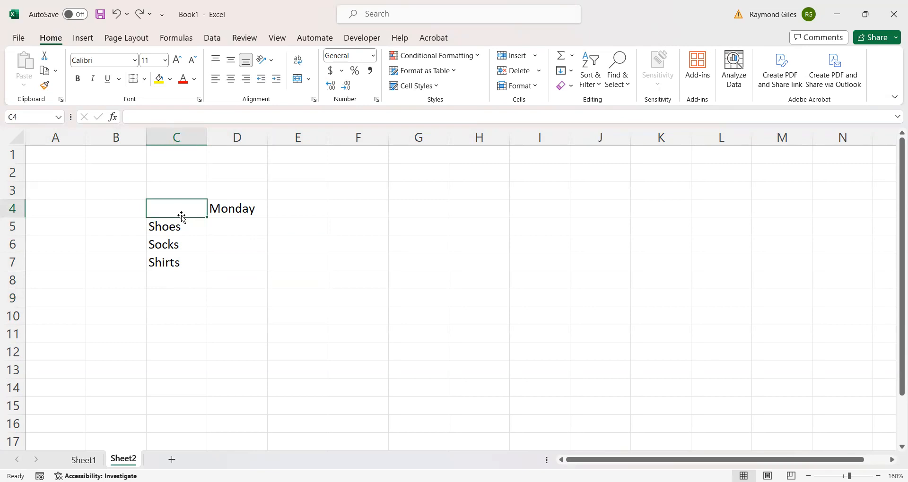
pyautogui.click(222, 297)
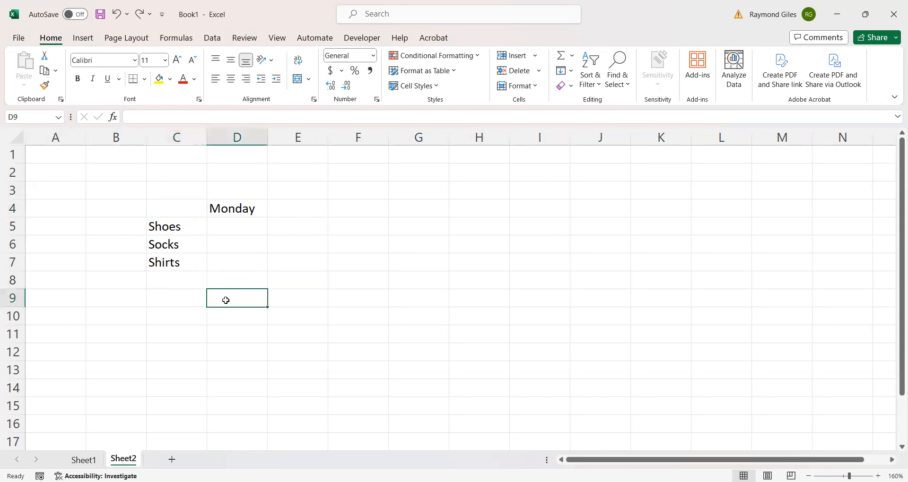
# Fill the day series from Monday in D4 across row 4 to Friday in H4
pyautogui.click(221, 208)
pyautogui.moveTo(267, 217); pyautogui.dragTo(356, 217)
pyautogui.moveTo(429, 215); pyautogui.dragTo(489, 211)
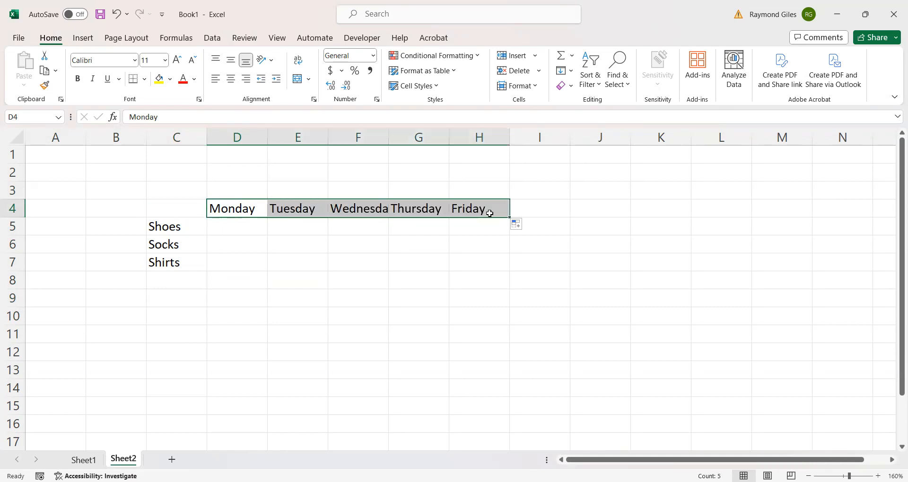
# Auto-fit column F so that it is wide enough for the Wednesday heading
pyautogui.click(392, 253)
pyautogui.doubleClick(388, 138)
pyautogui.click(357, 253)
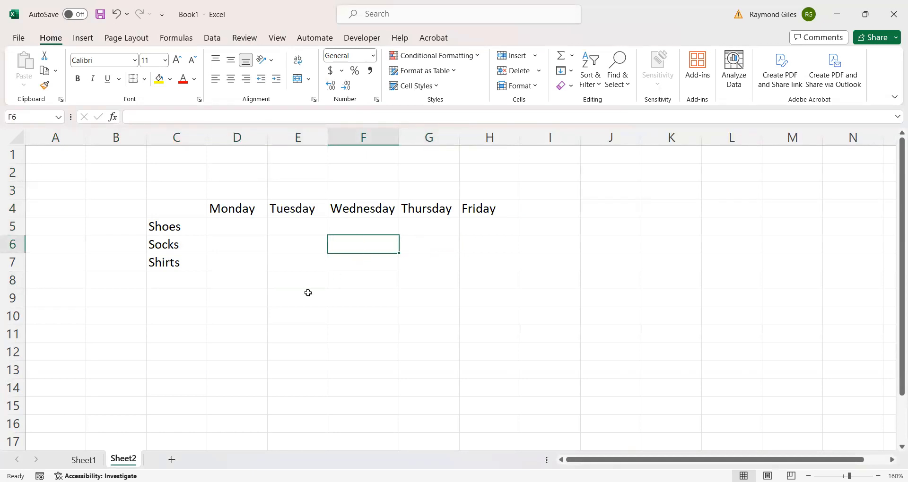
# Examine the item labels in C5:C7 and the empty cells beside them under the day headings
pyautogui.click(221, 336)
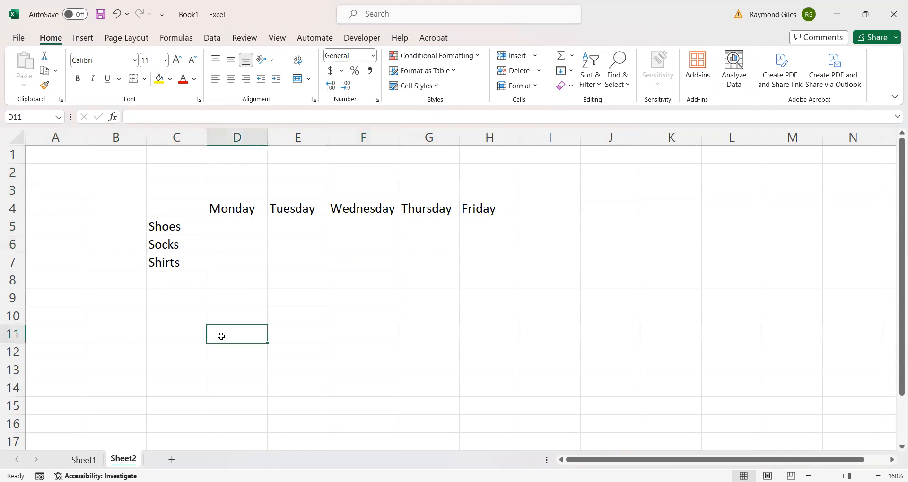
pyautogui.moveTo(165, 227); pyautogui.dragTo(167, 265)
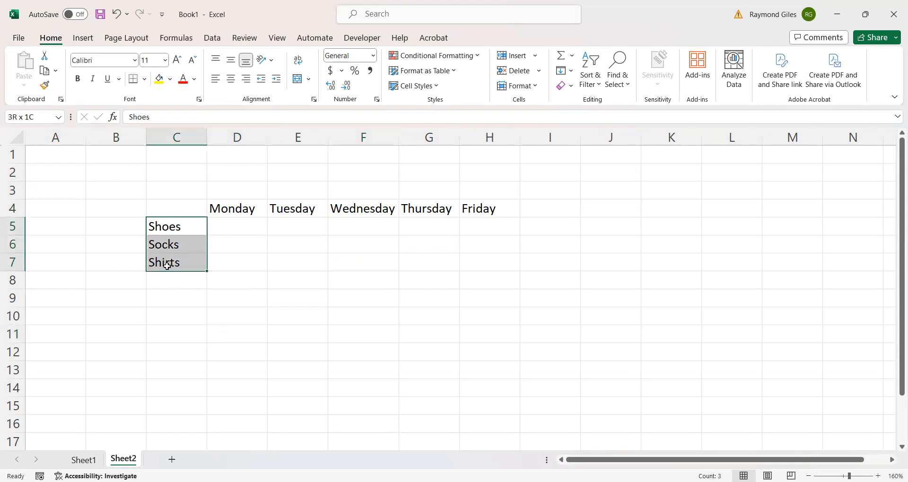
pyautogui.click(162, 300)
pyautogui.click(224, 335)
pyautogui.click(221, 305)
pyautogui.click(214, 225)
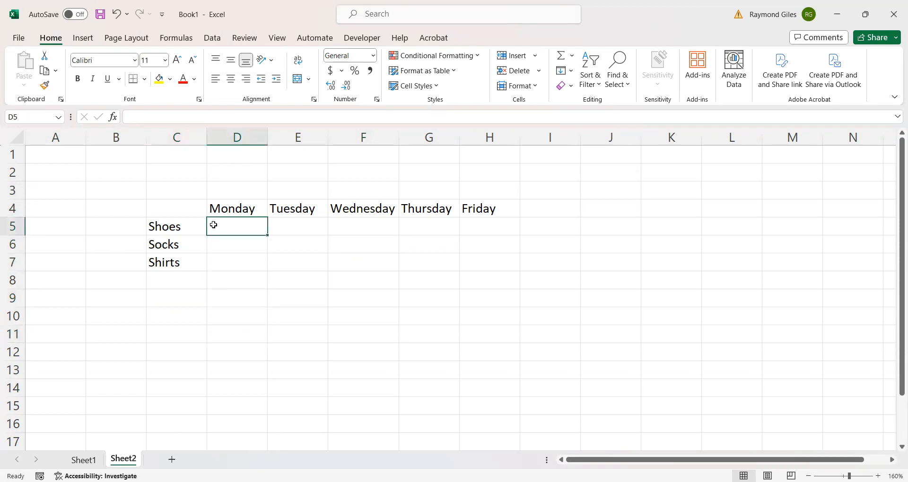
pyautogui.click(130, 216)
pyautogui.click(124, 231)
pyautogui.moveTo(171, 225); pyautogui.dragTo(171, 268)
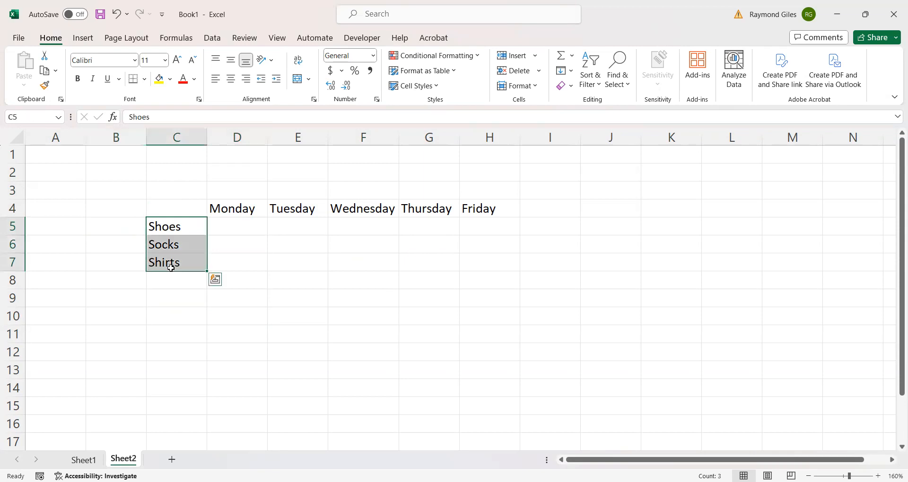
# Replace the Shoes label in C5 with 100 and clear the Socks and Shirts labels from C6:C7
pyautogui.write('100')
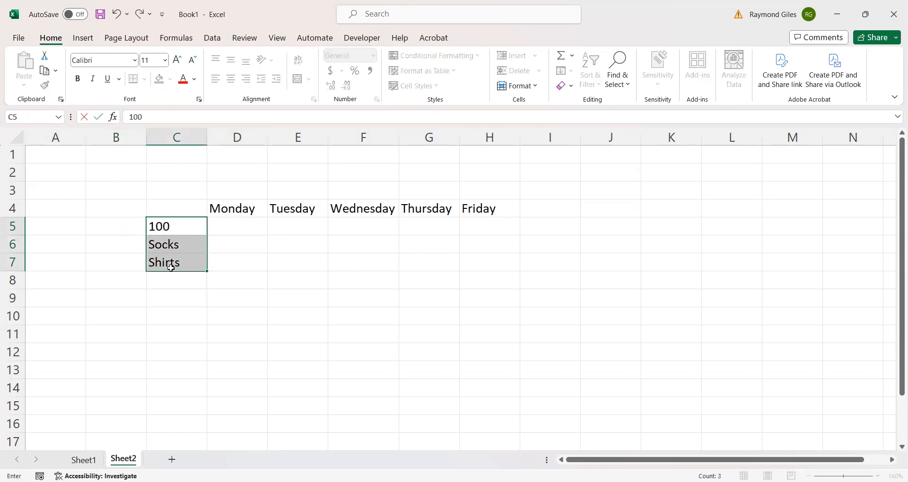
pyautogui.press('Down')
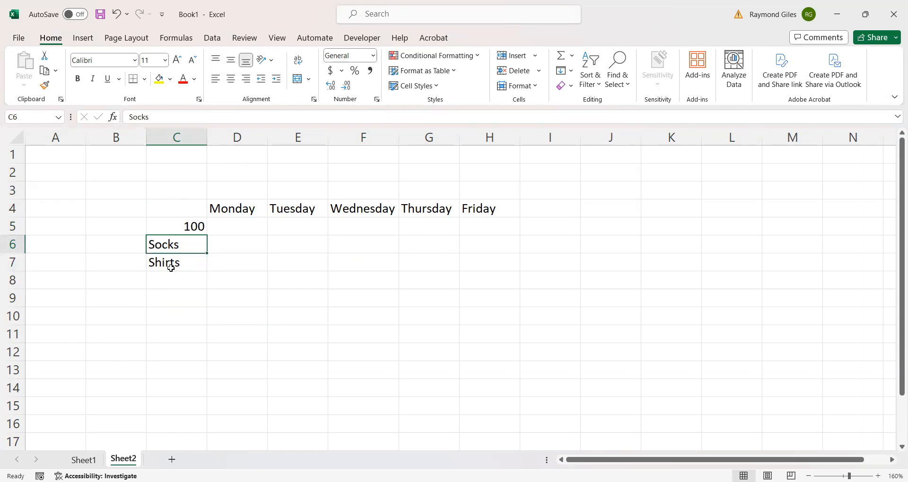
pyautogui.press('BackSpace')
pyautogui.press('Down')
pyautogui.press('BackSpace')
pyautogui.press('Down')
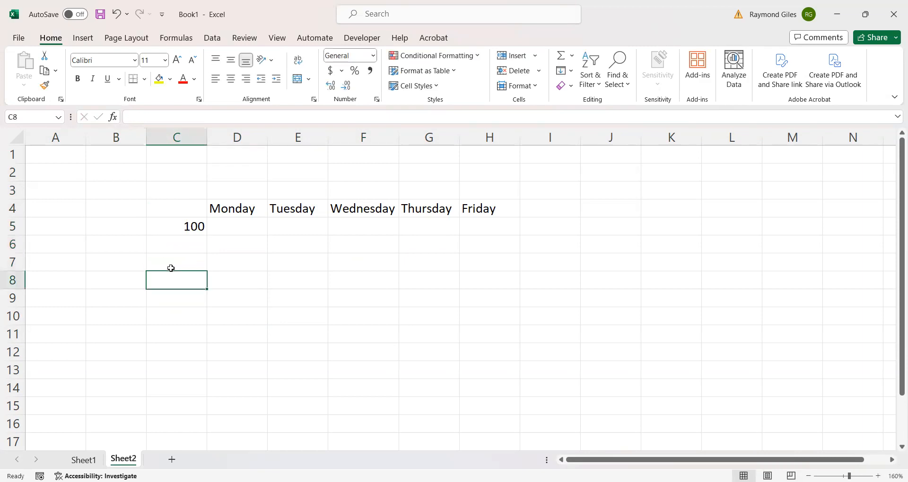
# Enter 105 in C6 as the second value of the number series
pyautogui.press('Up')
pyautogui.press('Up')
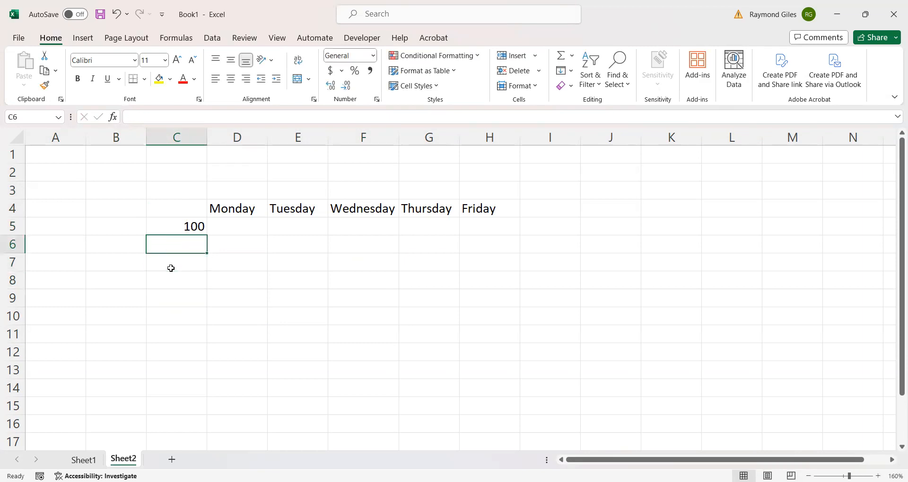
pyautogui.press('Up')
pyautogui.press('Down')
pyautogui.write('1')
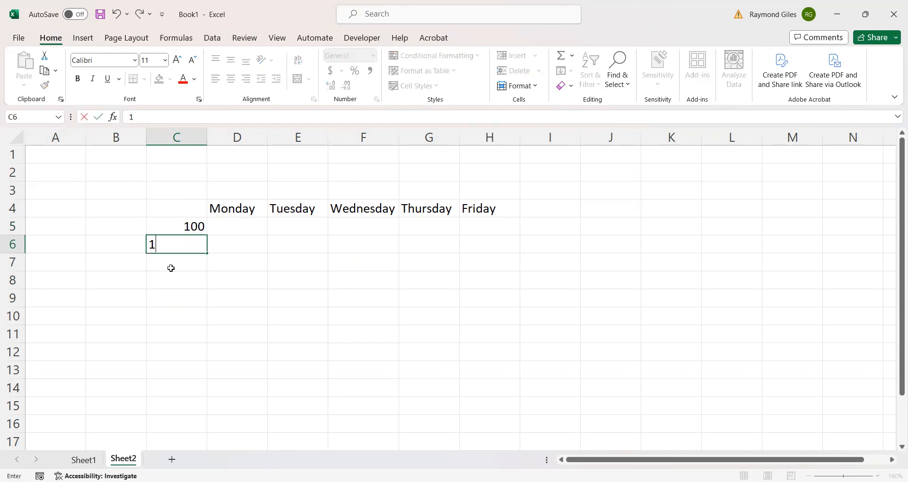
pyautogui.write('05')
pyautogui.press('Return')
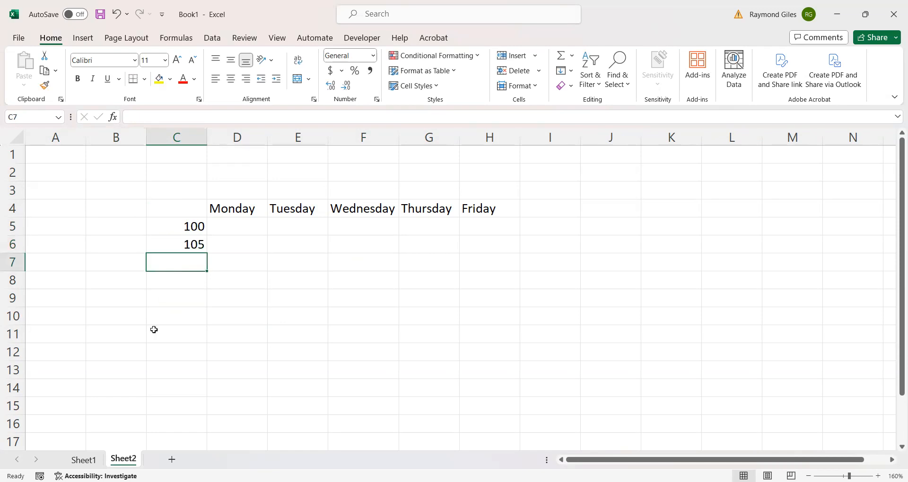
# Fill the number series from 100 and 105 in C5:C6 down column C to C13
pyautogui.click(154, 351)
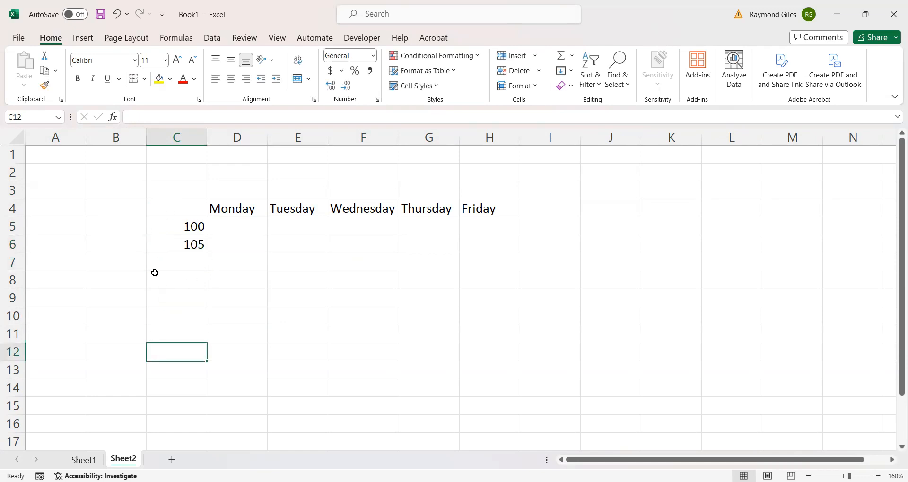
pyautogui.moveTo(166, 226); pyautogui.dragTo(168, 242)
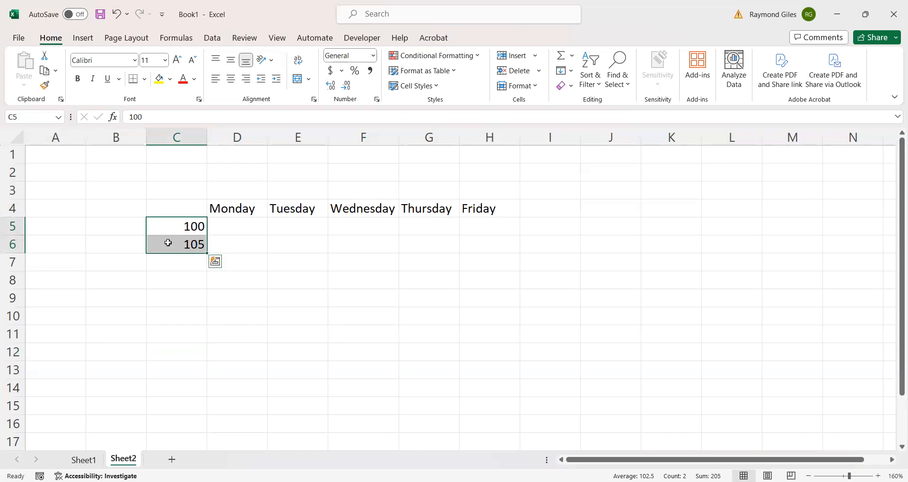
pyautogui.doubleClick(171, 228)
pyautogui.click(168, 255)
pyautogui.moveTo(168, 226); pyautogui.dragTo(170, 243)
pyautogui.moveTo(208, 253); pyautogui.dragTo(207, 280)
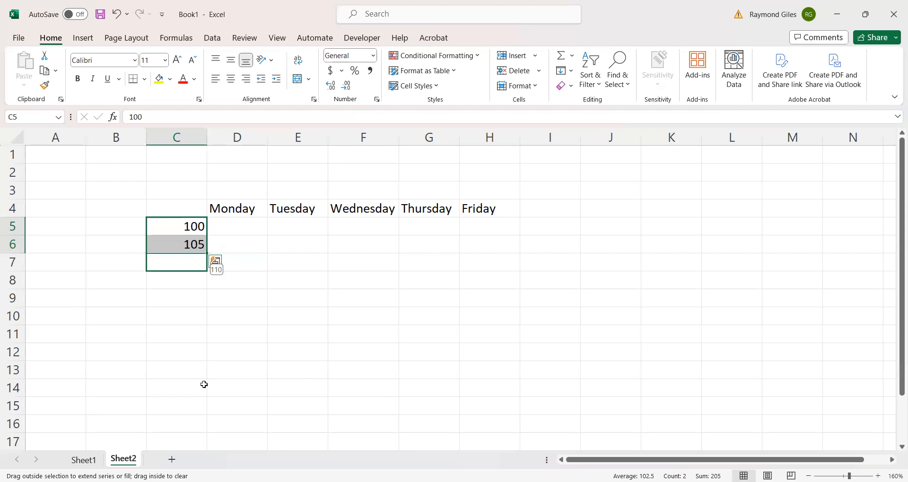
pyautogui.moveTo(204, 385); pyautogui.dragTo(204, 376)
# Examine the increments of the number series in C5:C13, first cell by cell and then as a whole range
pyautogui.click(171, 222)
pyautogui.click(173, 240)
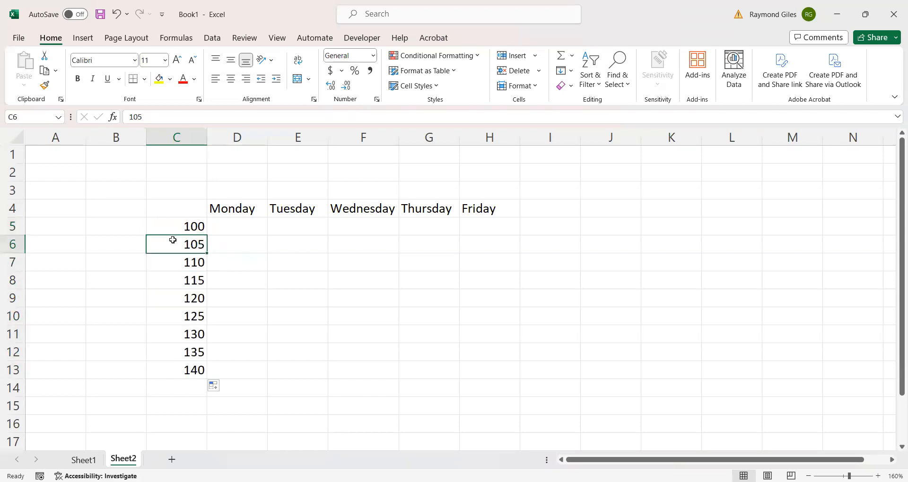
pyautogui.press('Down')
pyautogui.press('Down')
pyautogui.press('Down')
pyautogui.press('Down')
pyautogui.press('Down')
pyautogui.press('Down')
pyautogui.press('Down')
pyautogui.press('Up')
pyautogui.press('Up')
pyautogui.press('Up')
pyautogui.press('Up')
pyautogui.press('Up')
pyautogui.press('Up')
pyautogui.press('Up')
pyautogui.press('Up')
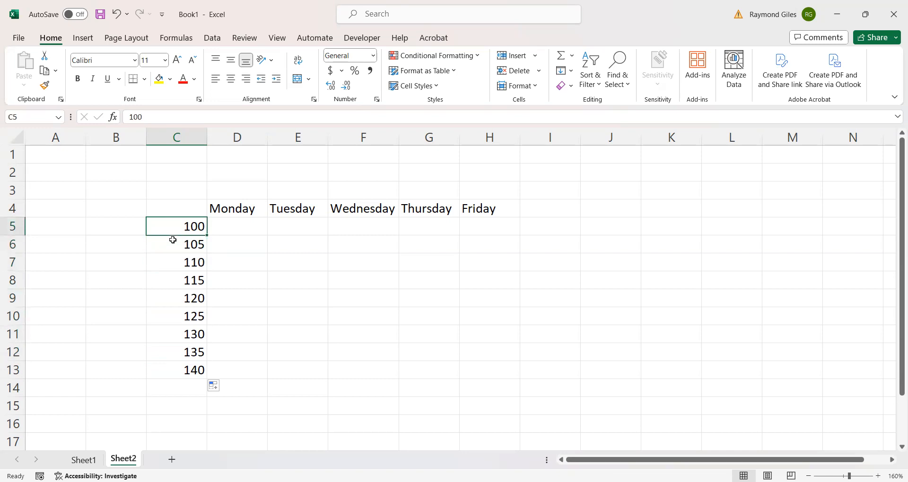
pyautogui.click(228, 282)
pyautogui.moveTo(188, 232); pyautogui.dragTo(184, 371)
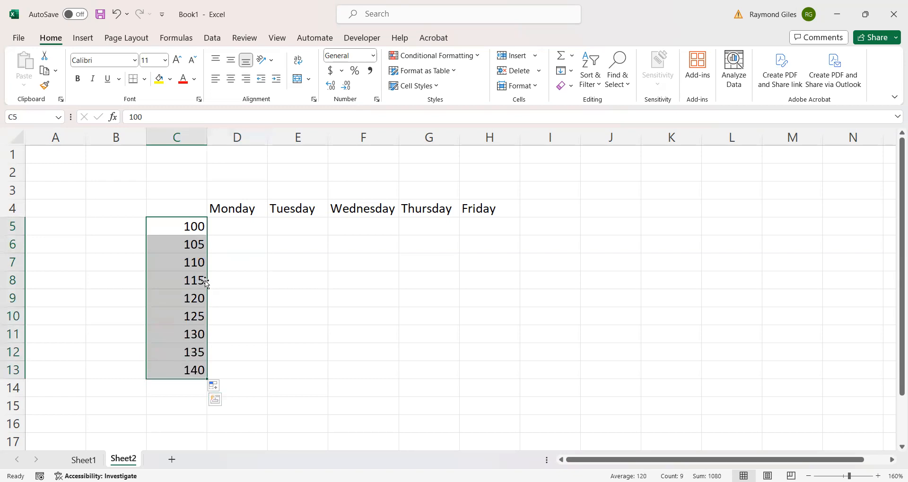
pyautogui.click(240, 278)
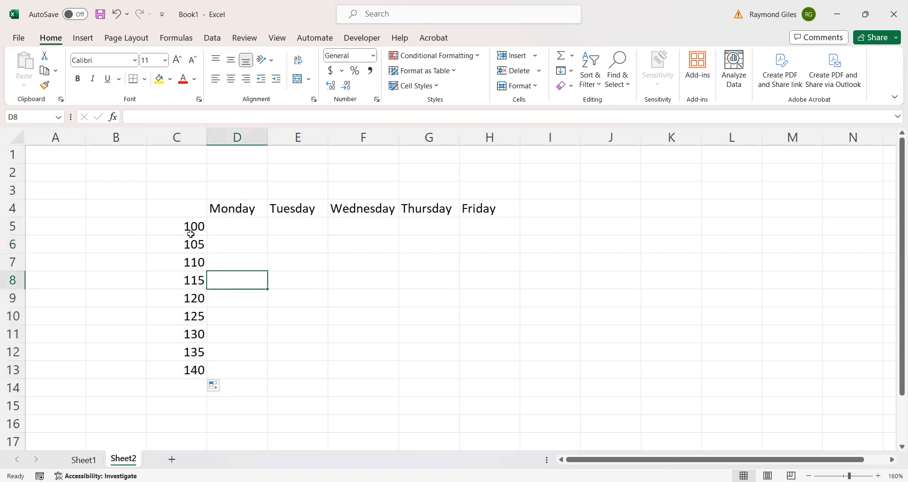
pyautogui.click(243, 243)
pyautogui.moveTo(183, 222); pyautogui.dragTo(178, 354)
# Undo the number series fill so that only the two starting values in C5:C6 remain
pyautogui.click(292, 305)
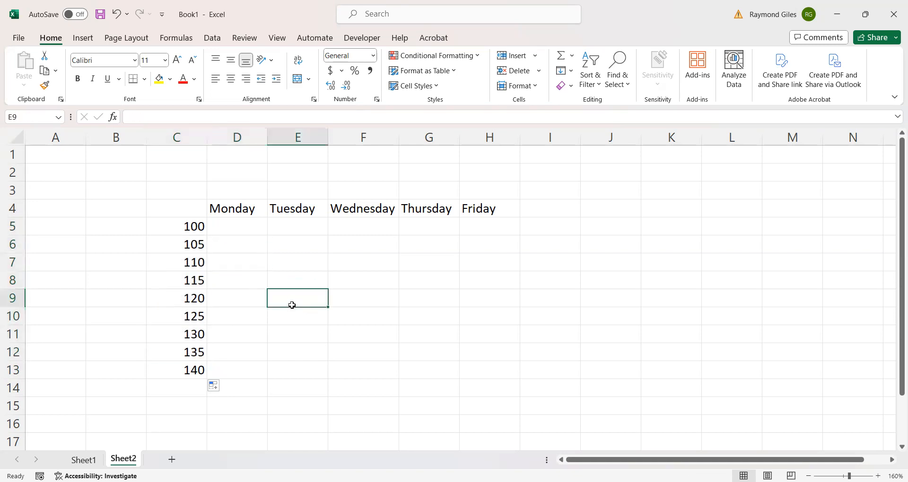
pyautogui.hotkey('ctrl', 'z')
pyautogui.click(289, 326)
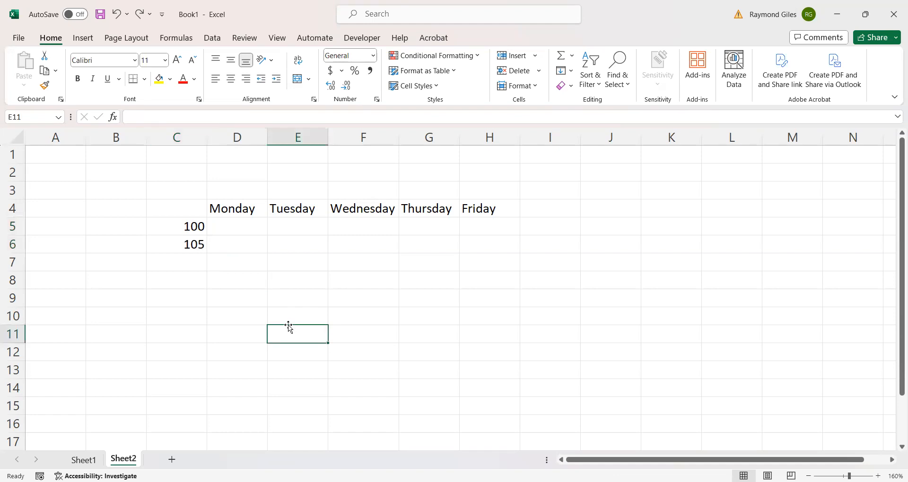